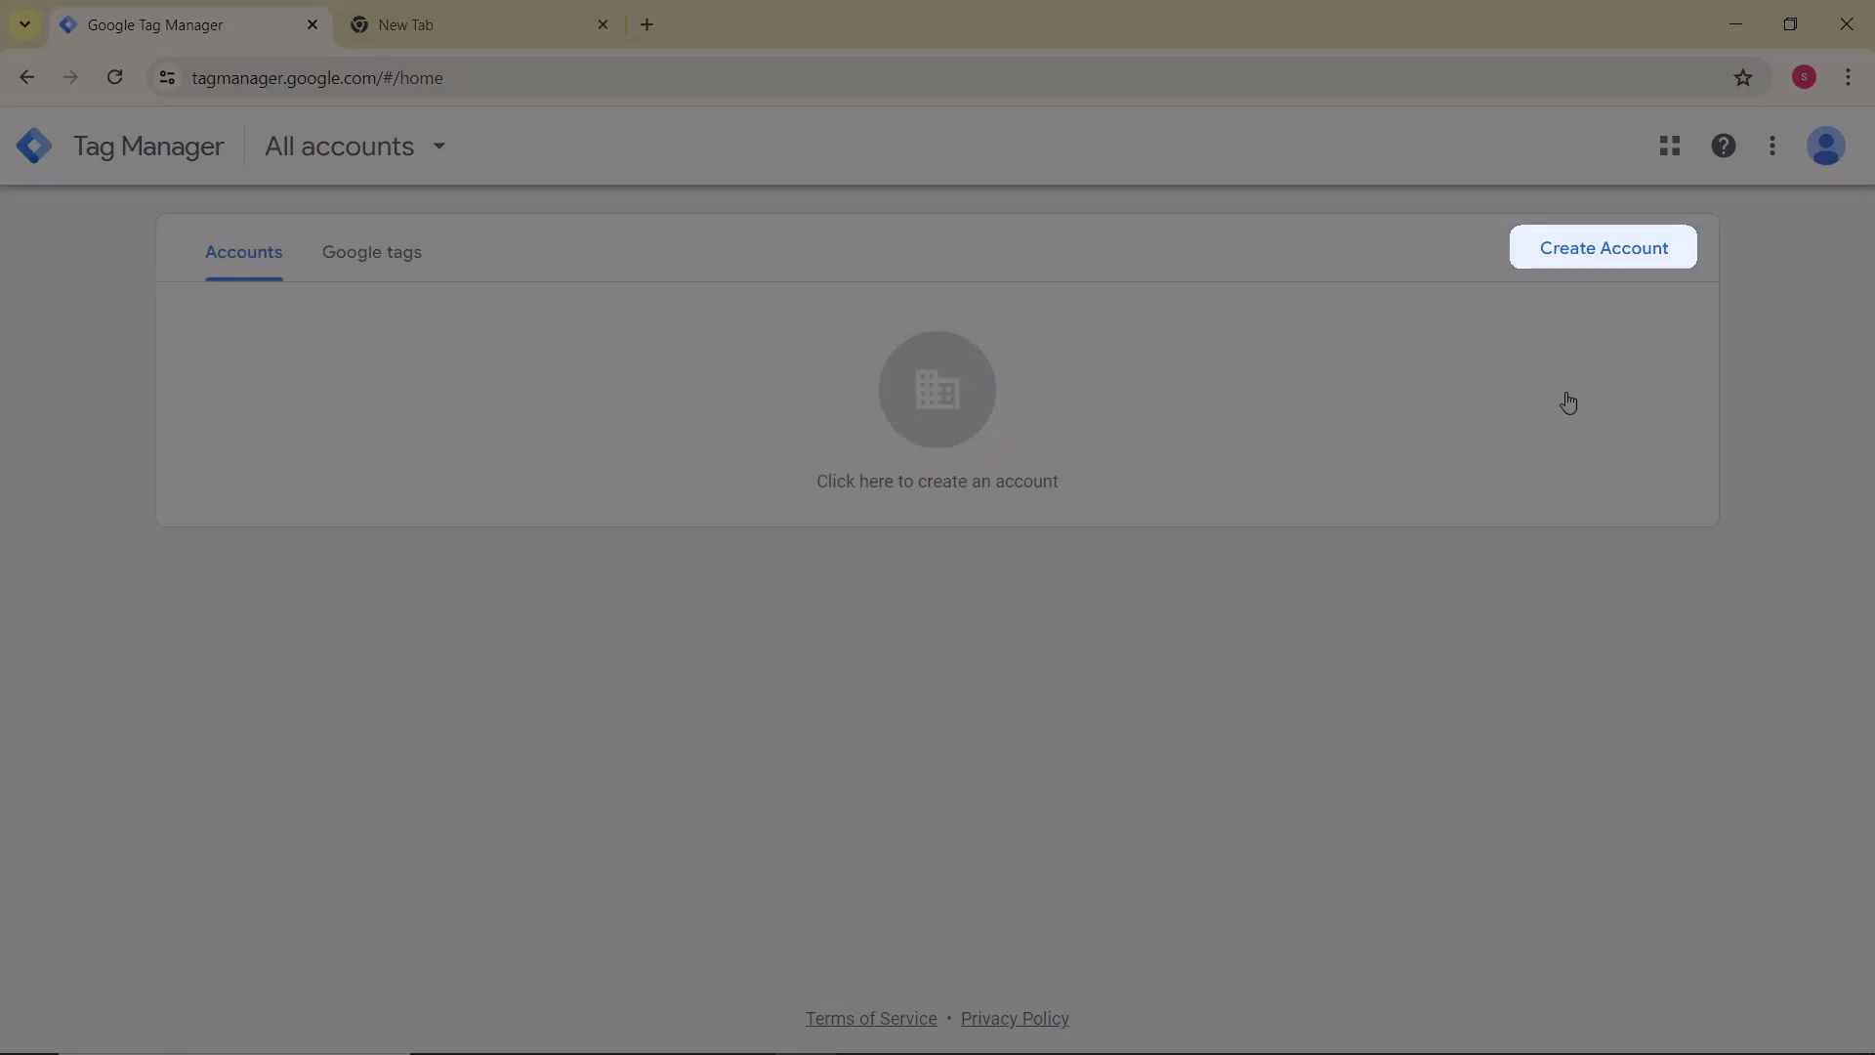
# Step: Start creating a new Tag Manager account and name it YT Test GTM
pyautogui.click(1588, 256)
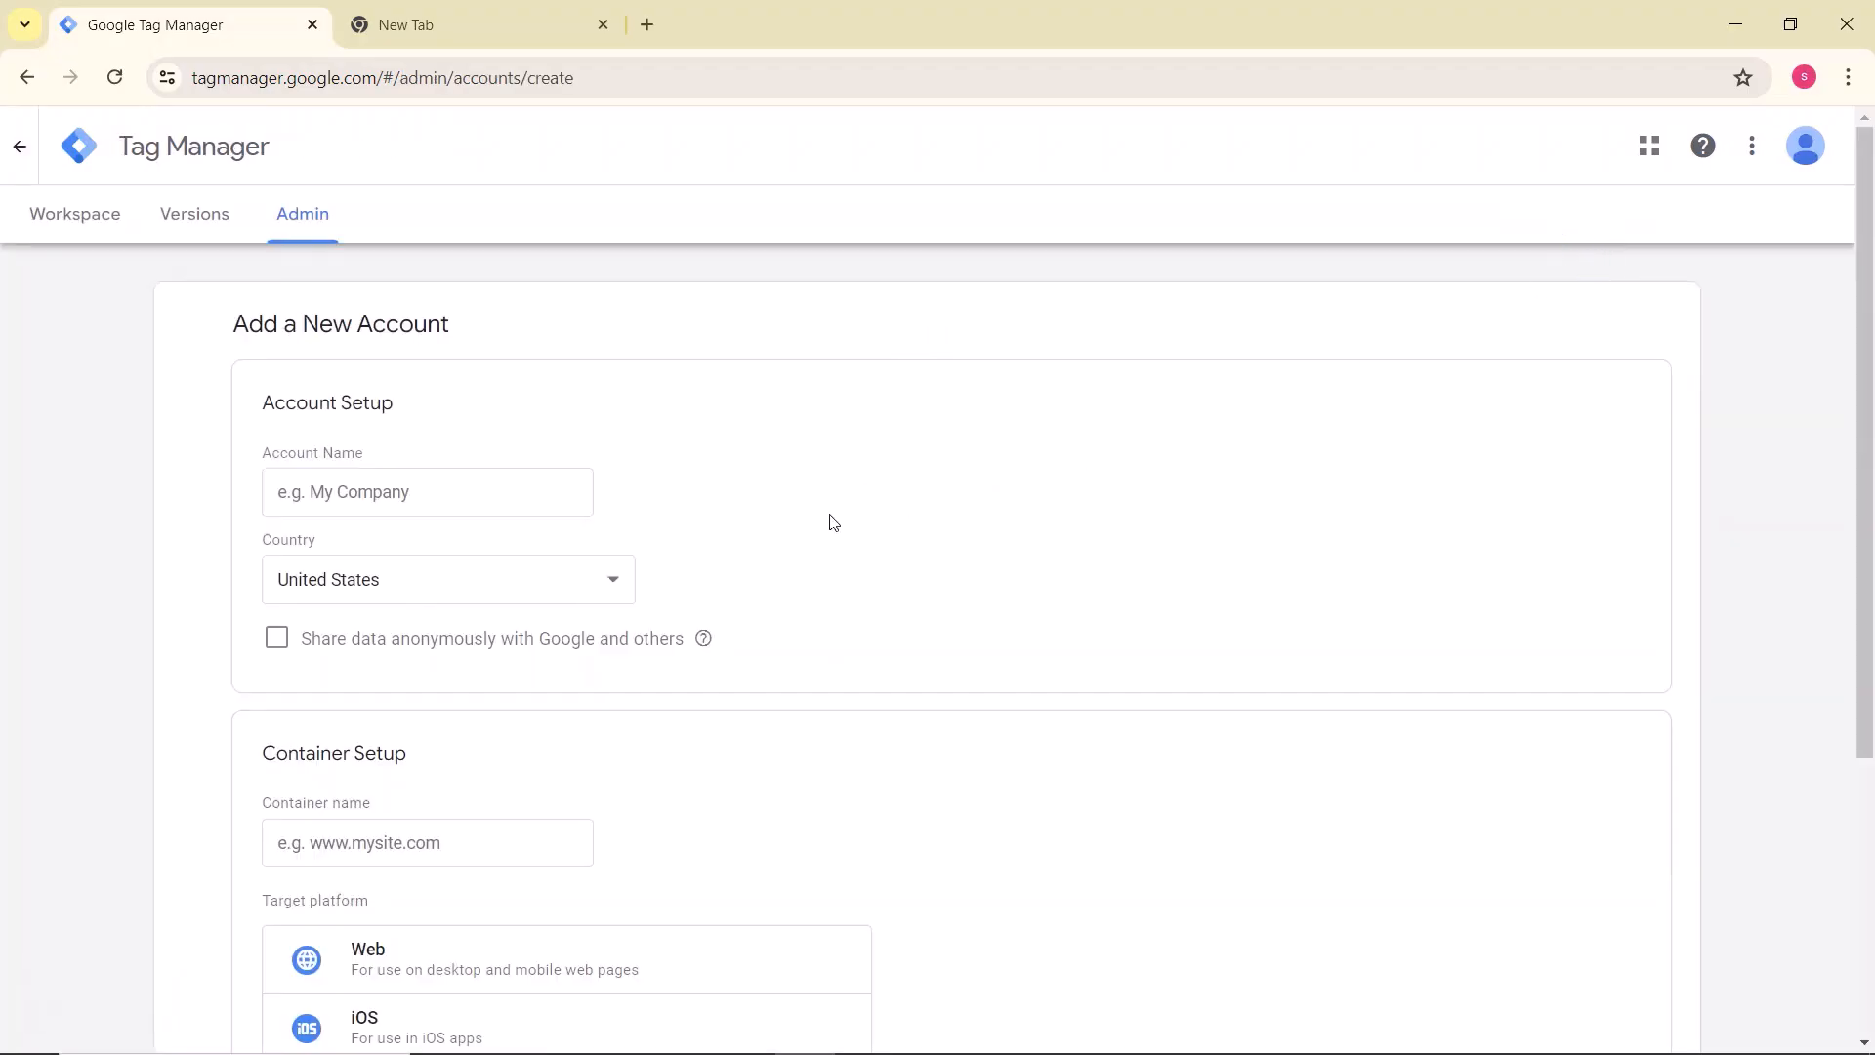
pyautogui.scroll(-1, 831, 523)
pyautogui.scroll(-1, 831, 523)
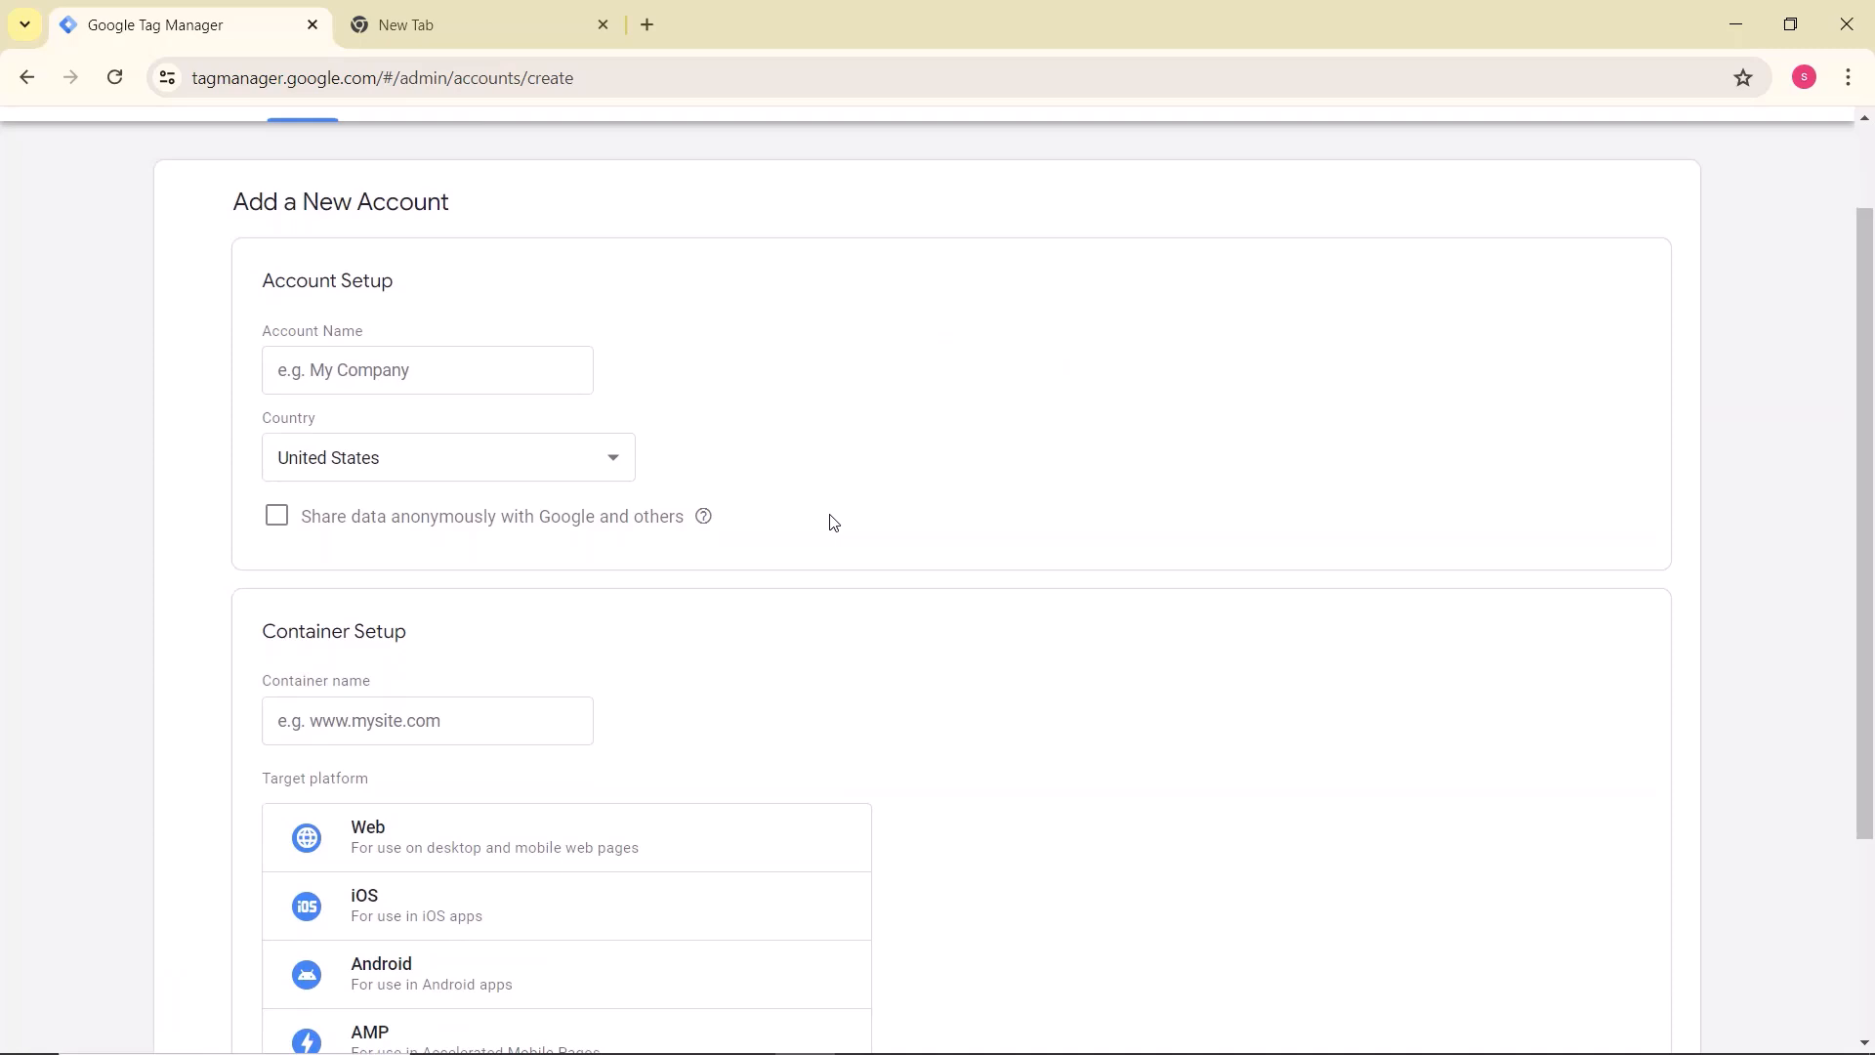
pyautogui.scroll(-1, 831, 523)
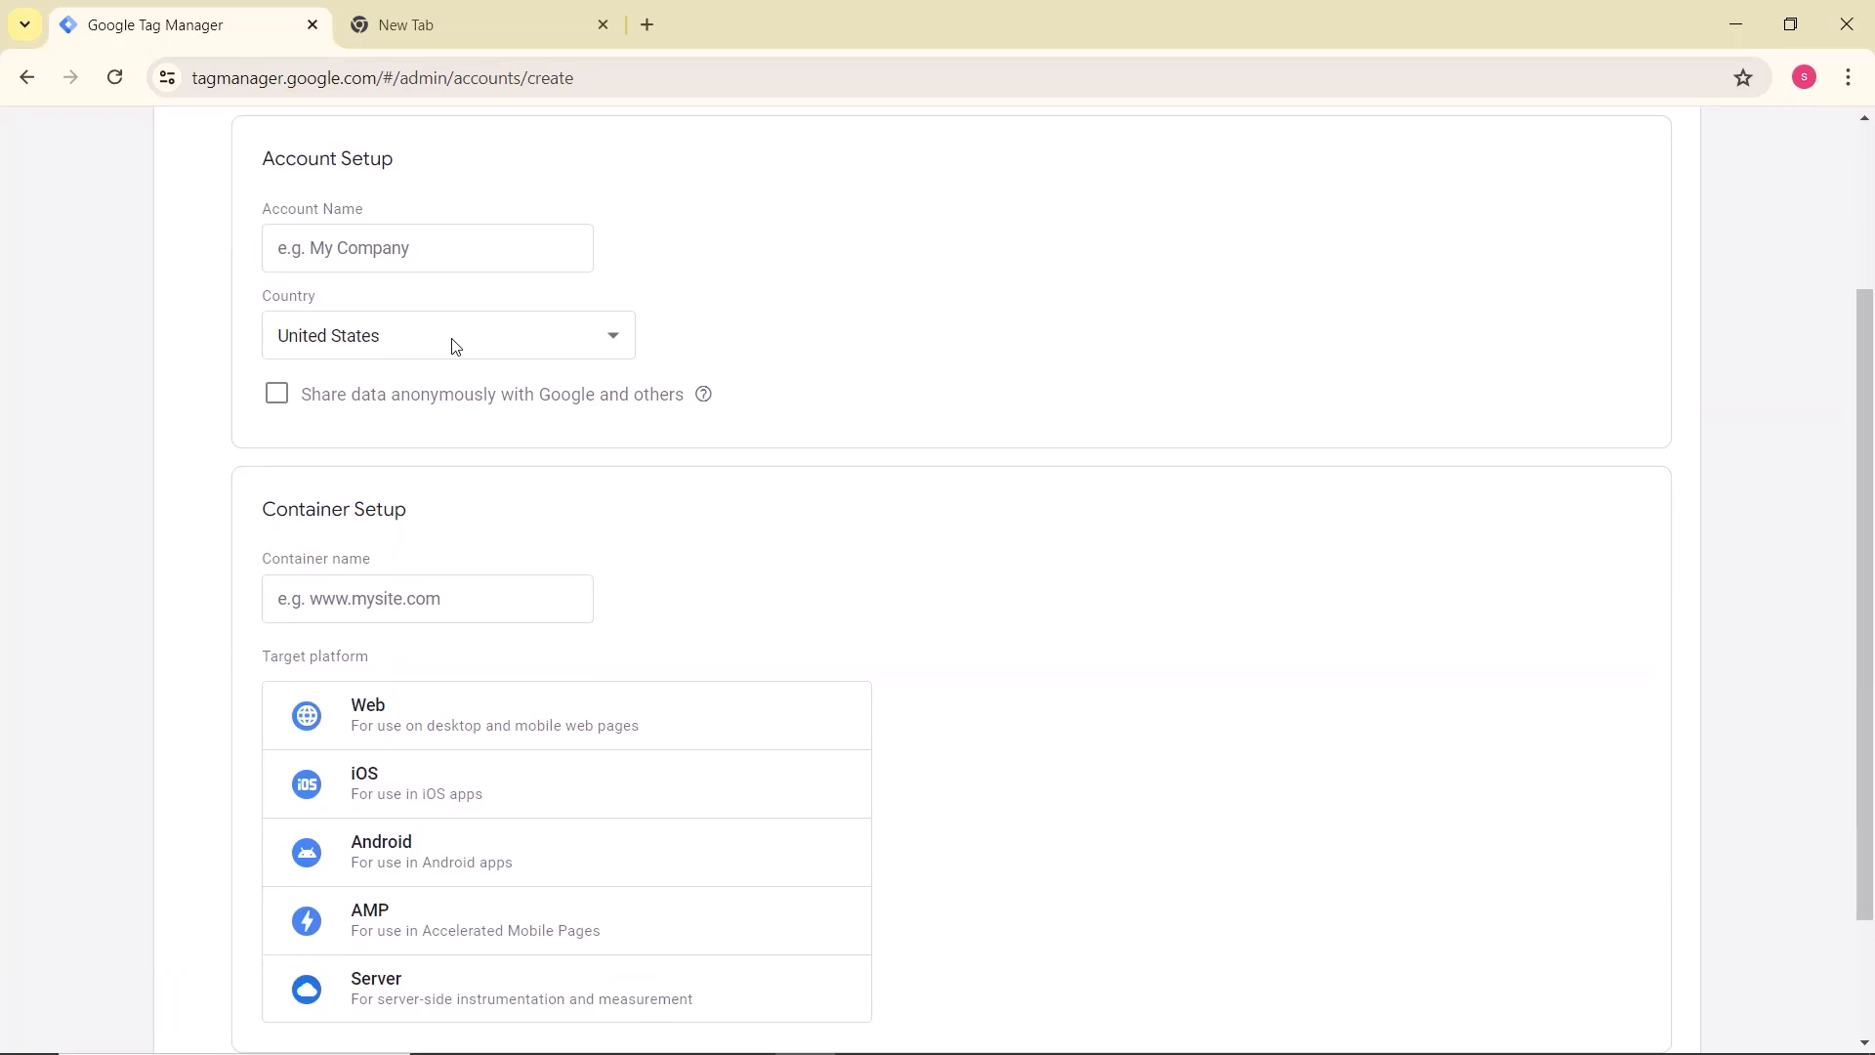
pyautogui.scroll(1, 488, 449)
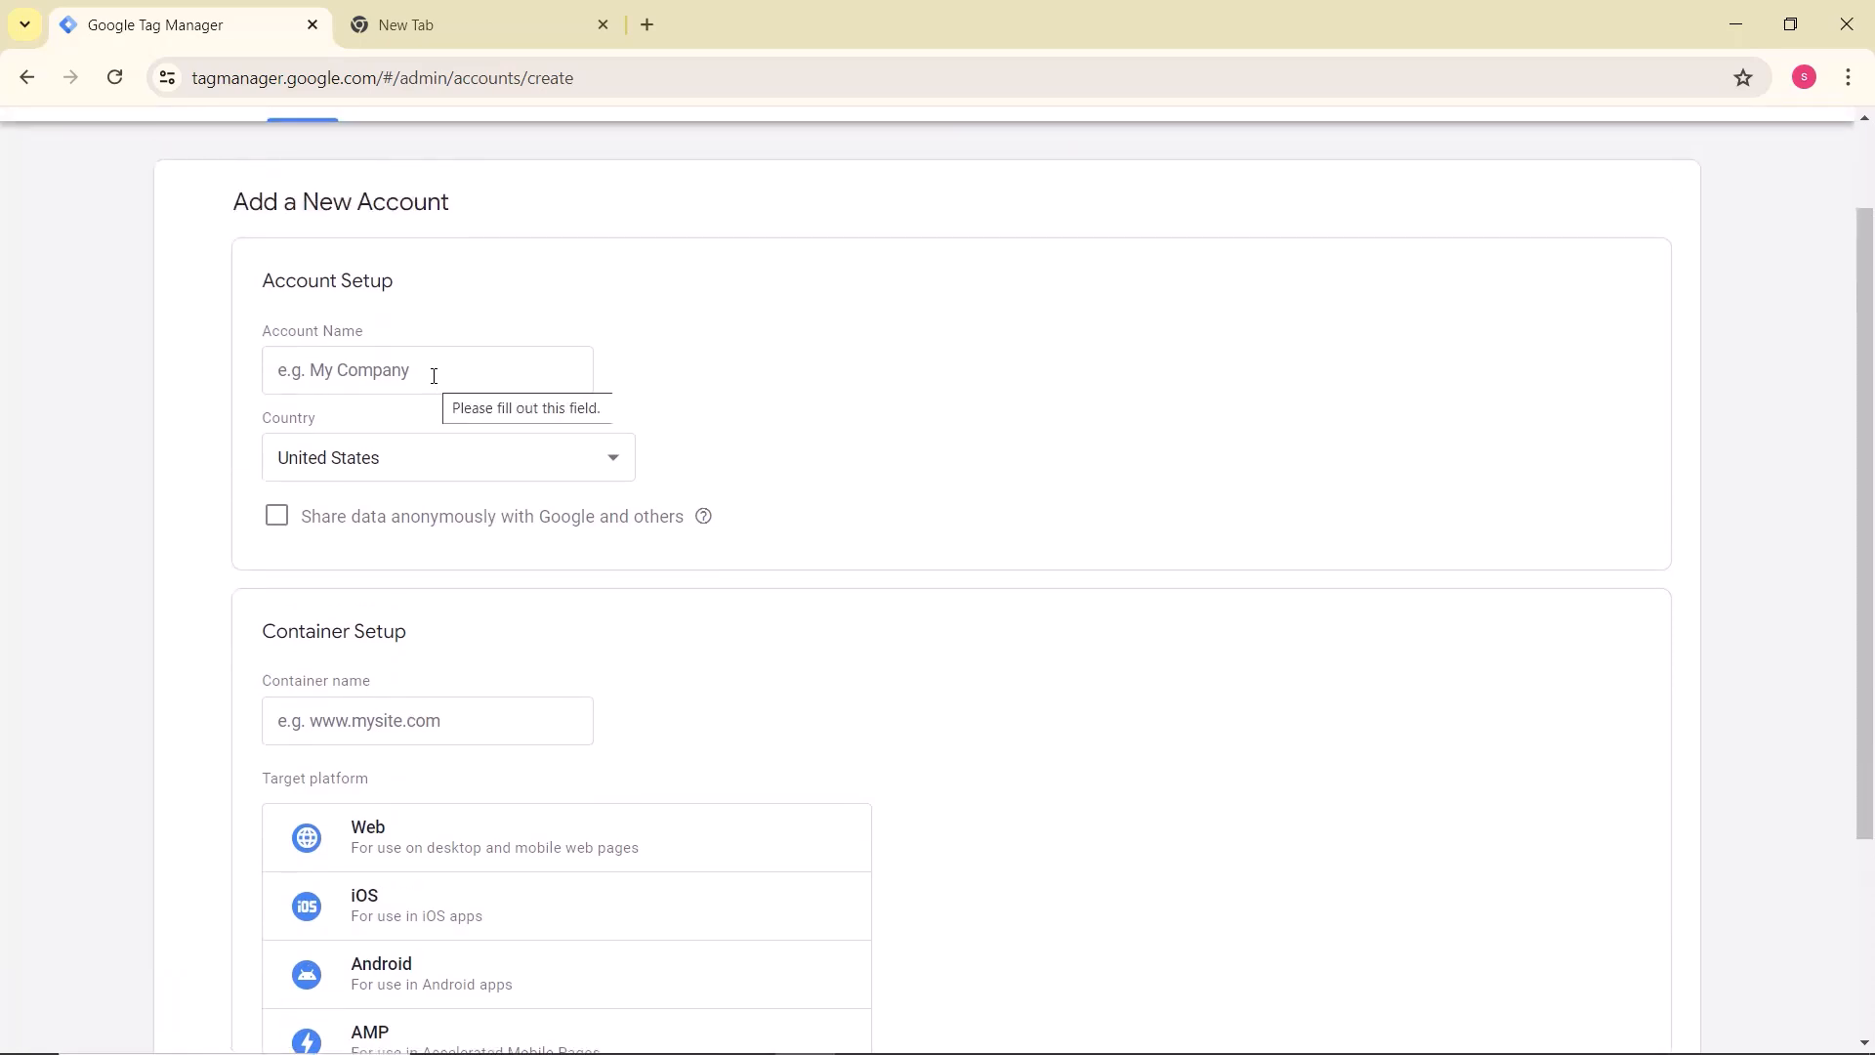
pyautogui.click(433, 376)
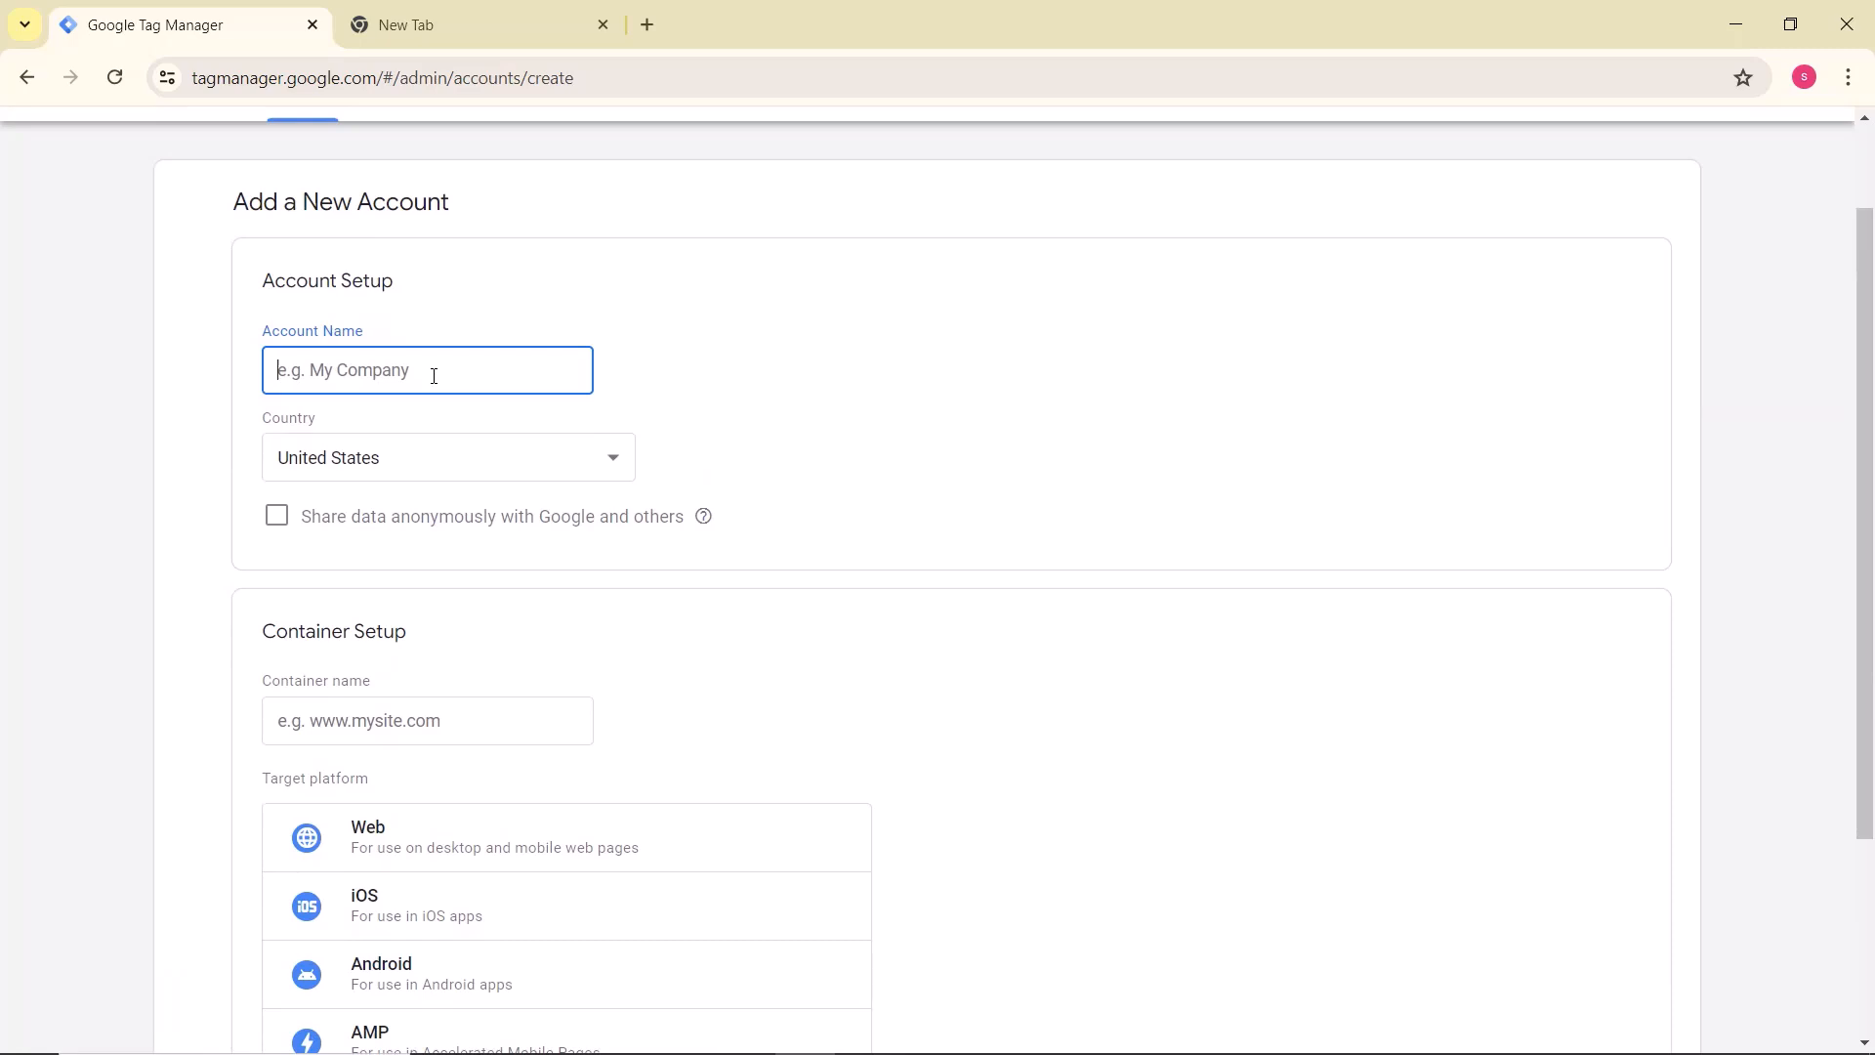
pyautogui.write('YT Test GTM')
pyautogui.press('BackSpace')
# Step: Set the new account's country to India
pyautogui.click(388, 455)
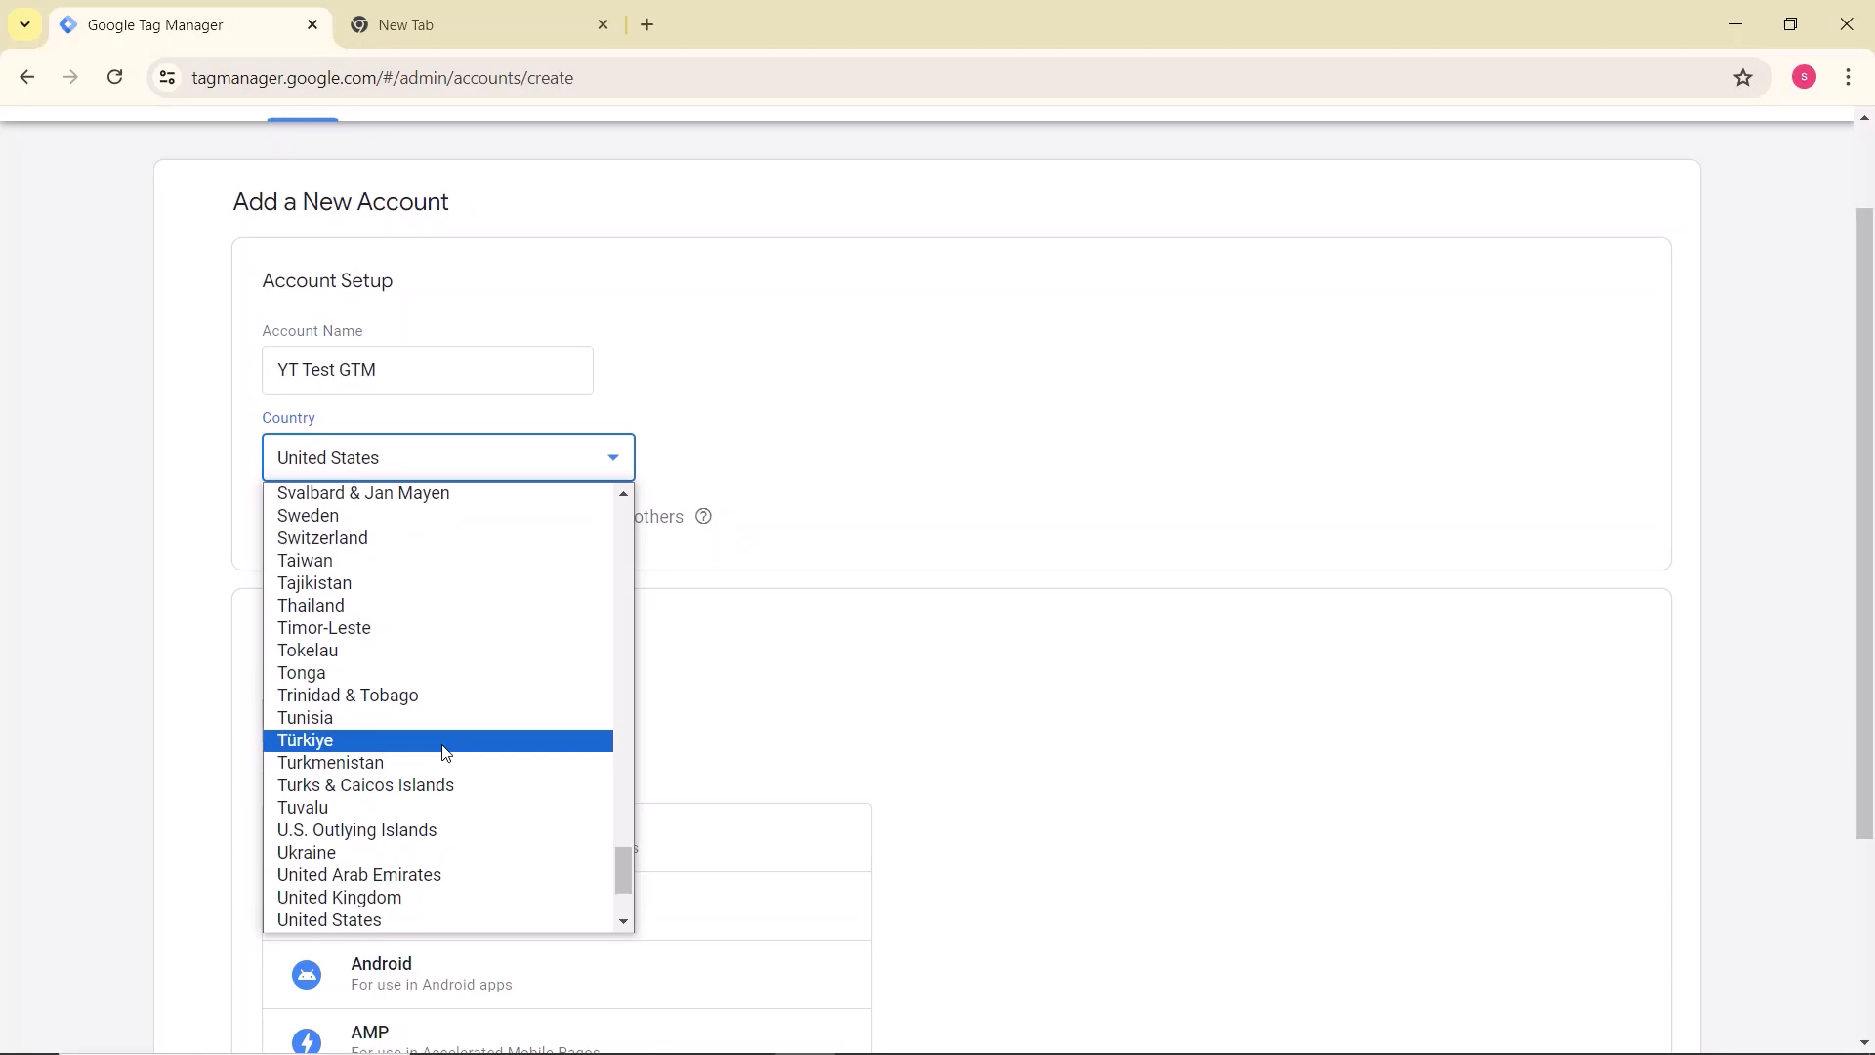
pyautogui.scroll(20, 444, 752)
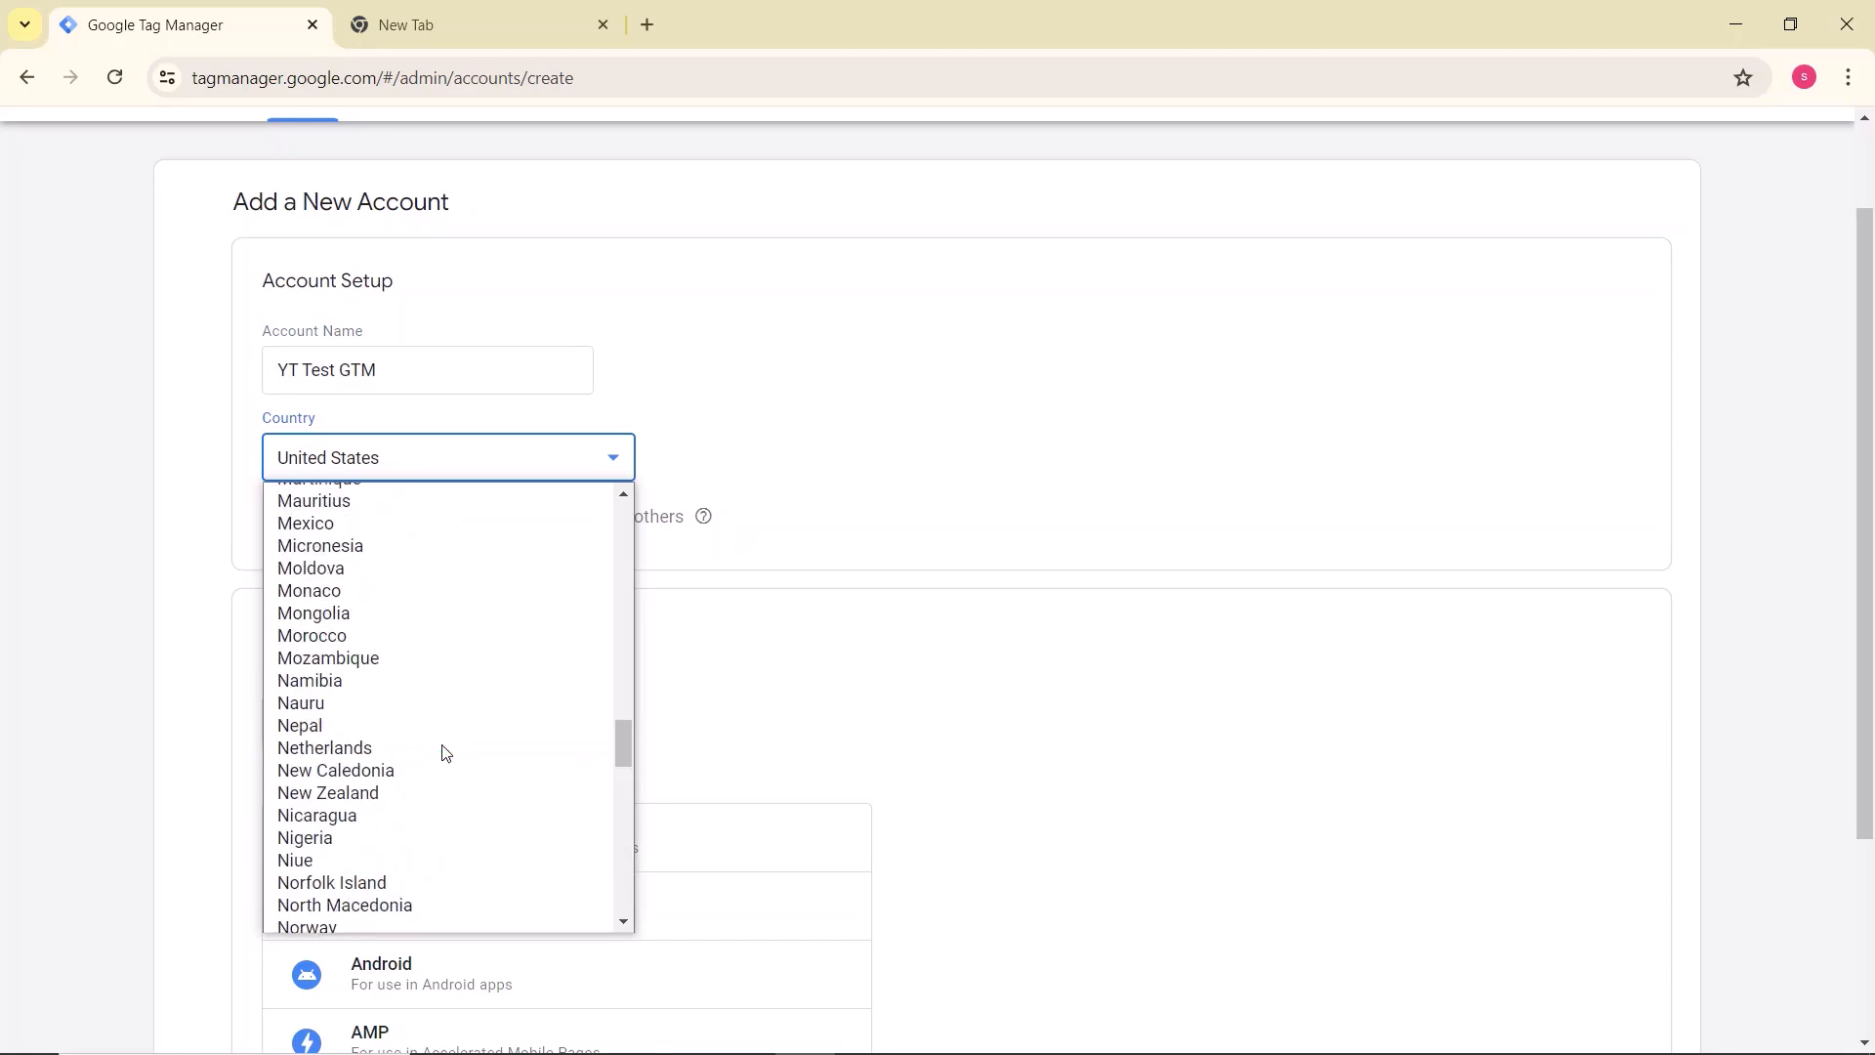
pyautogui.scroll(5, 444, 752)
pyautogui.scroll(-18, 444, 752)
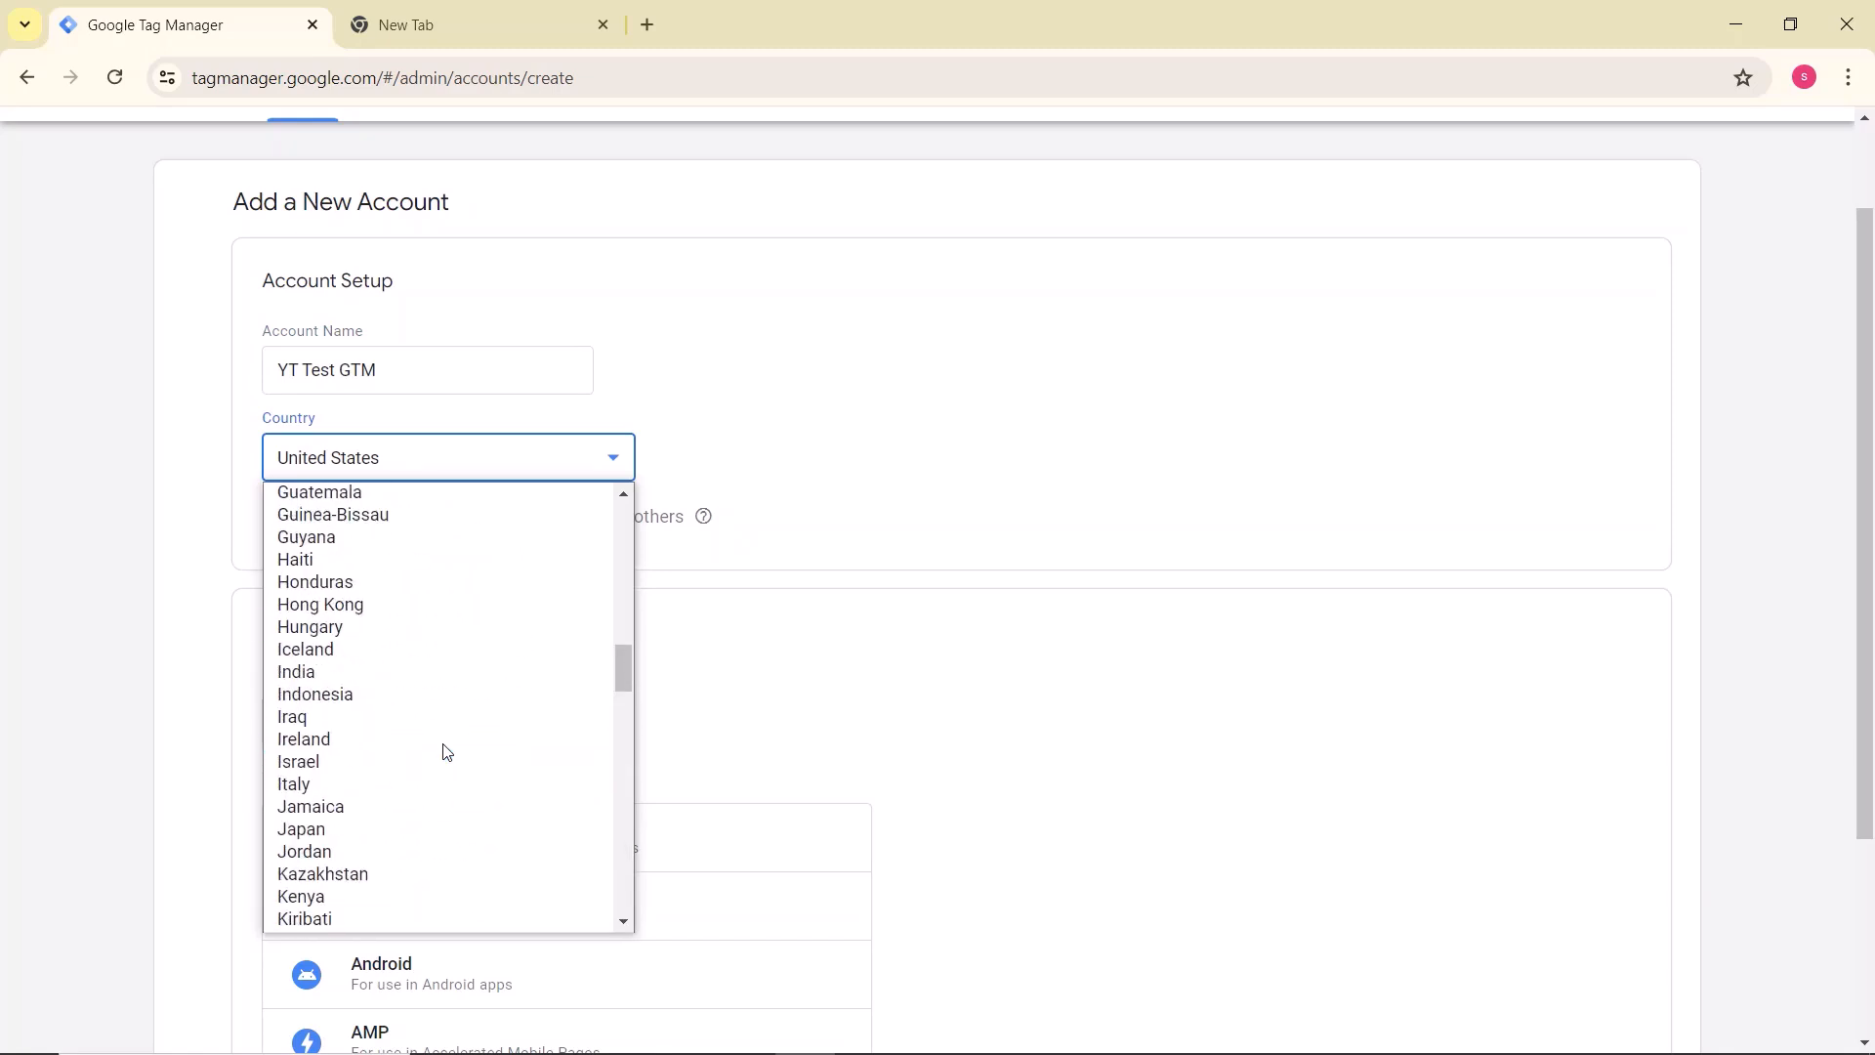
pyautogui.scroll(2, 447, 752)
pyautogui.scroll(2, 446, 751)
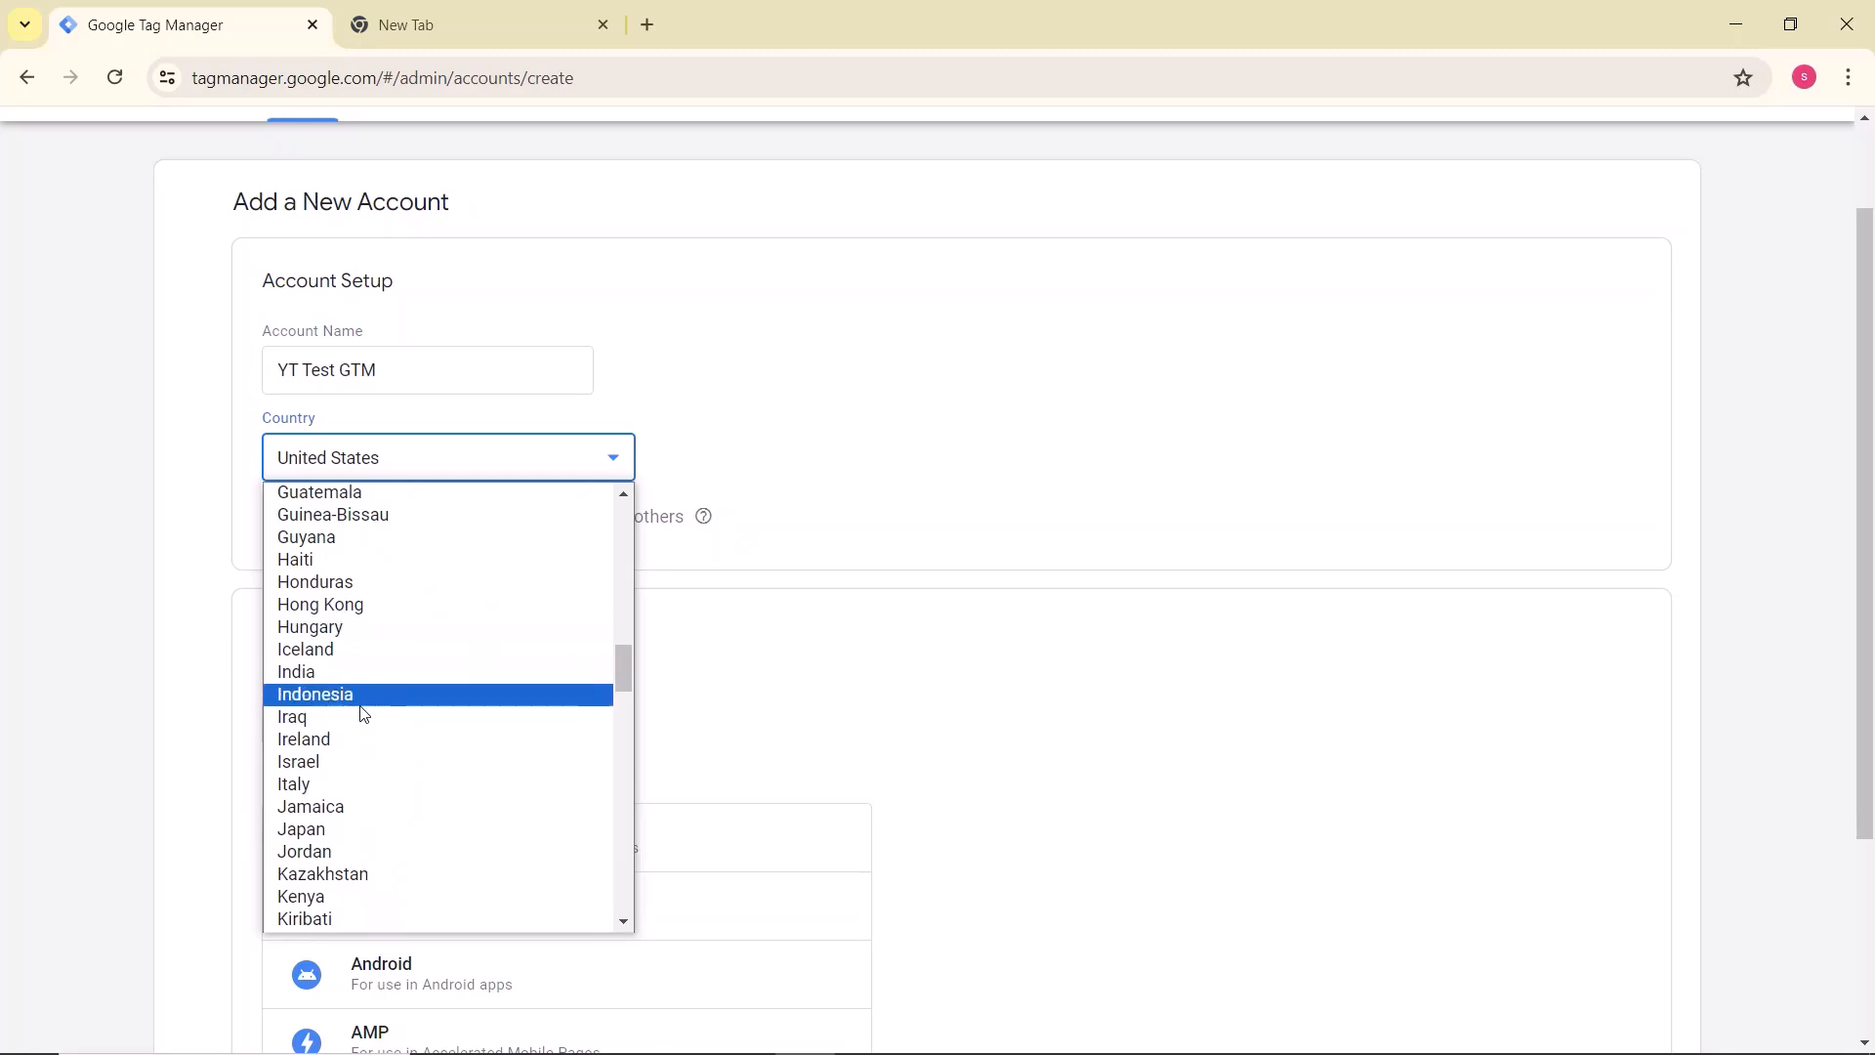
pyautogui.click(317, 663)
pyautogui.scroll(2, 577, 609)
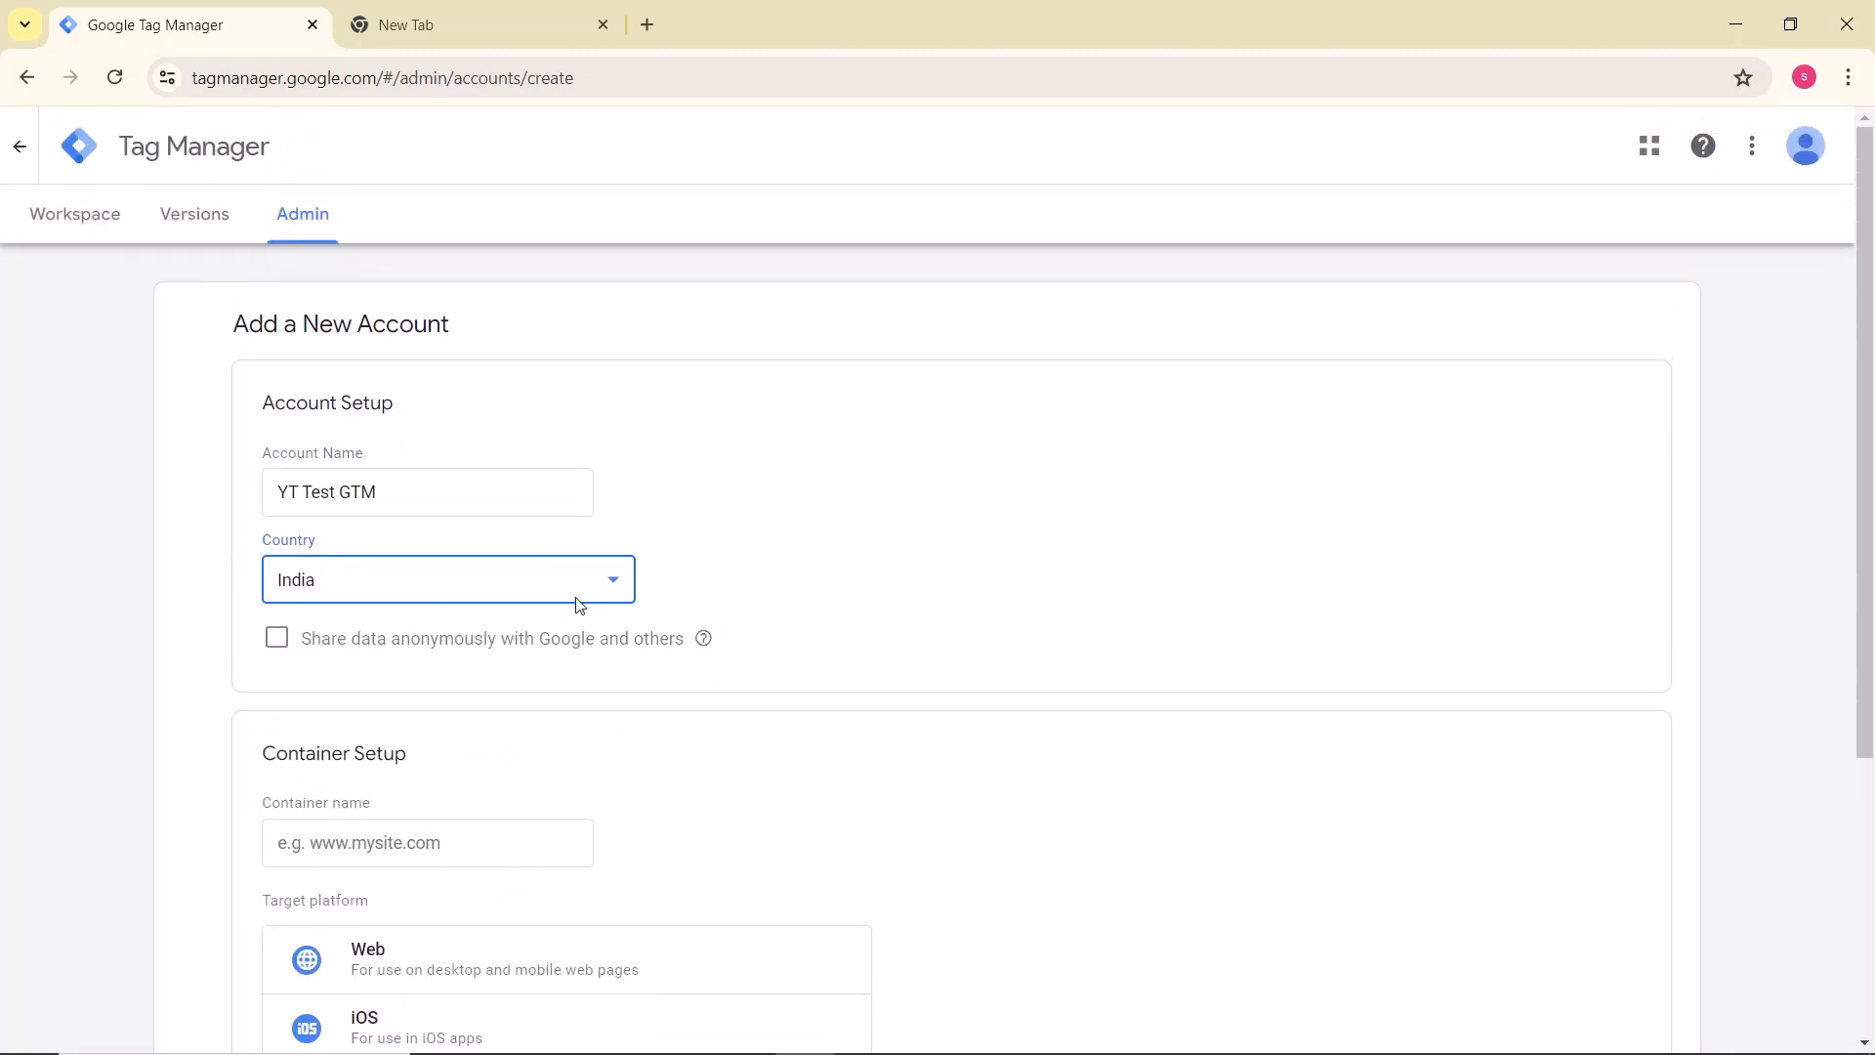
# Step: Try the option to share data anonymously with Google and others, leaving it switched off
pyautogui.scroll(-3, 577, 606)
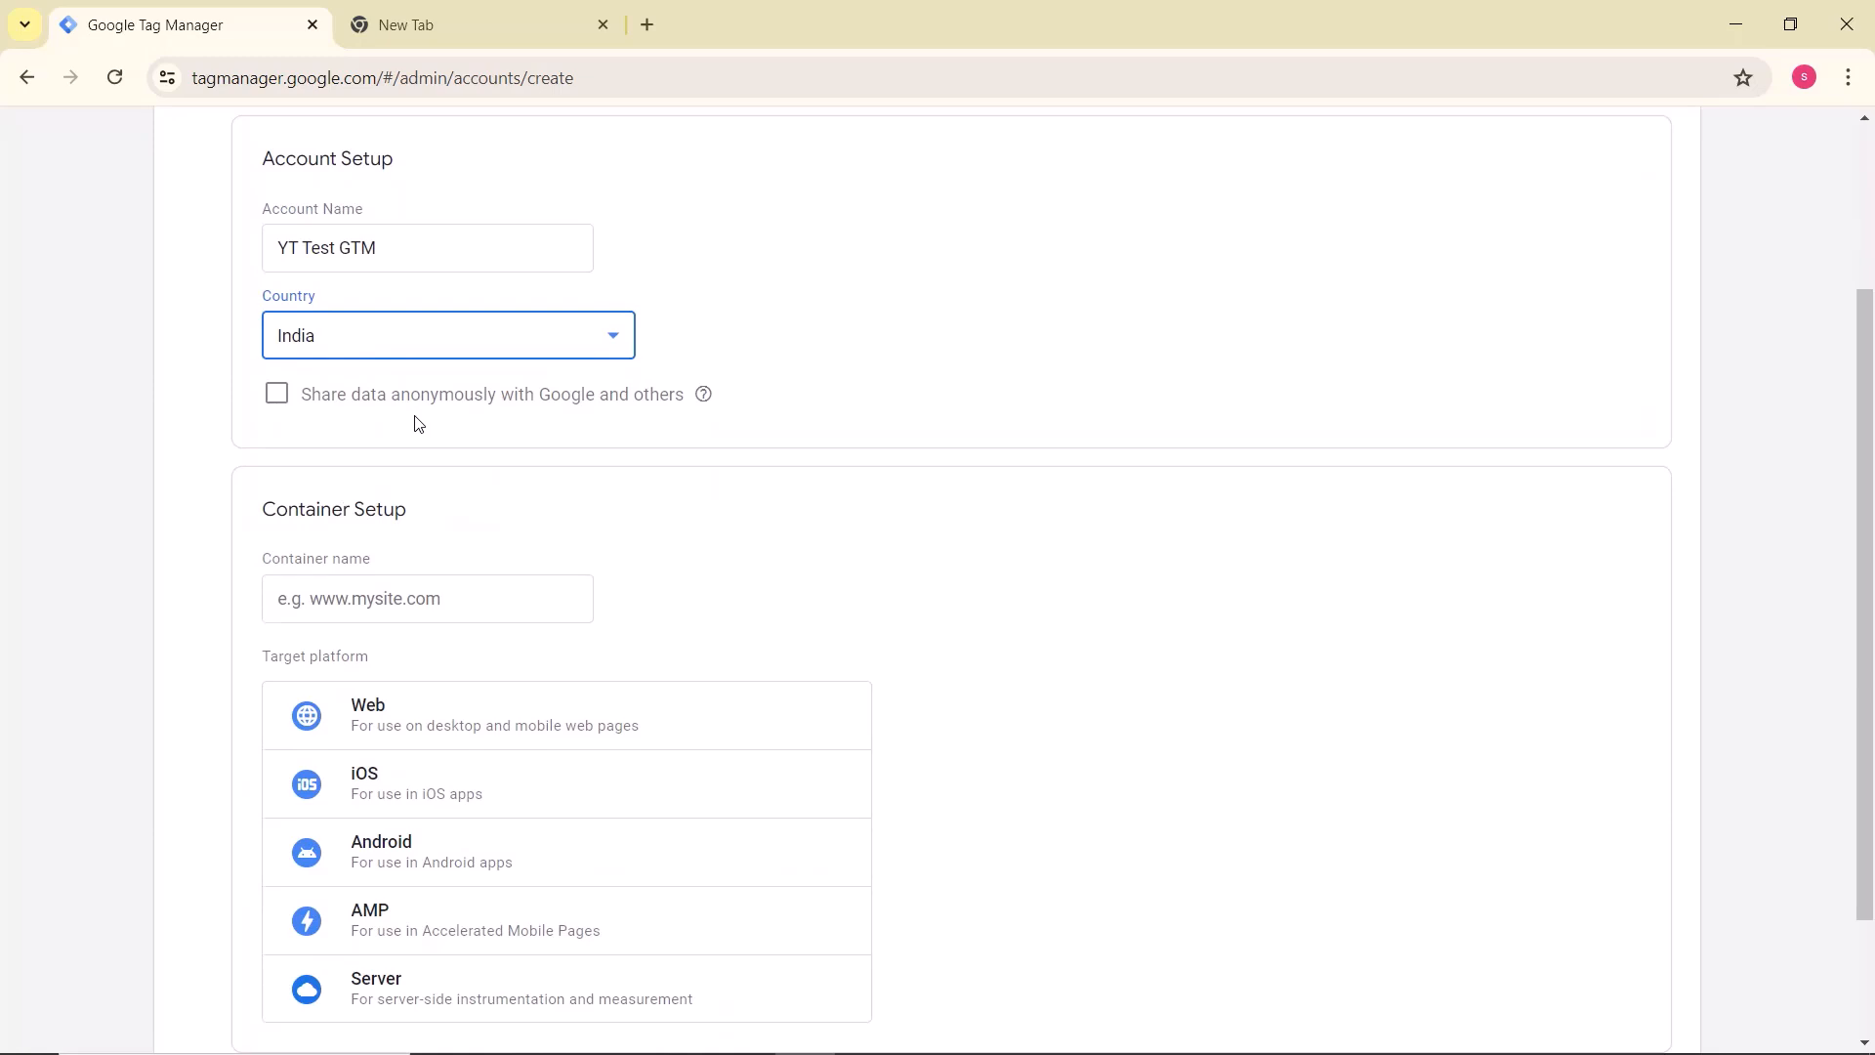
pyautogui.click(719, 402)
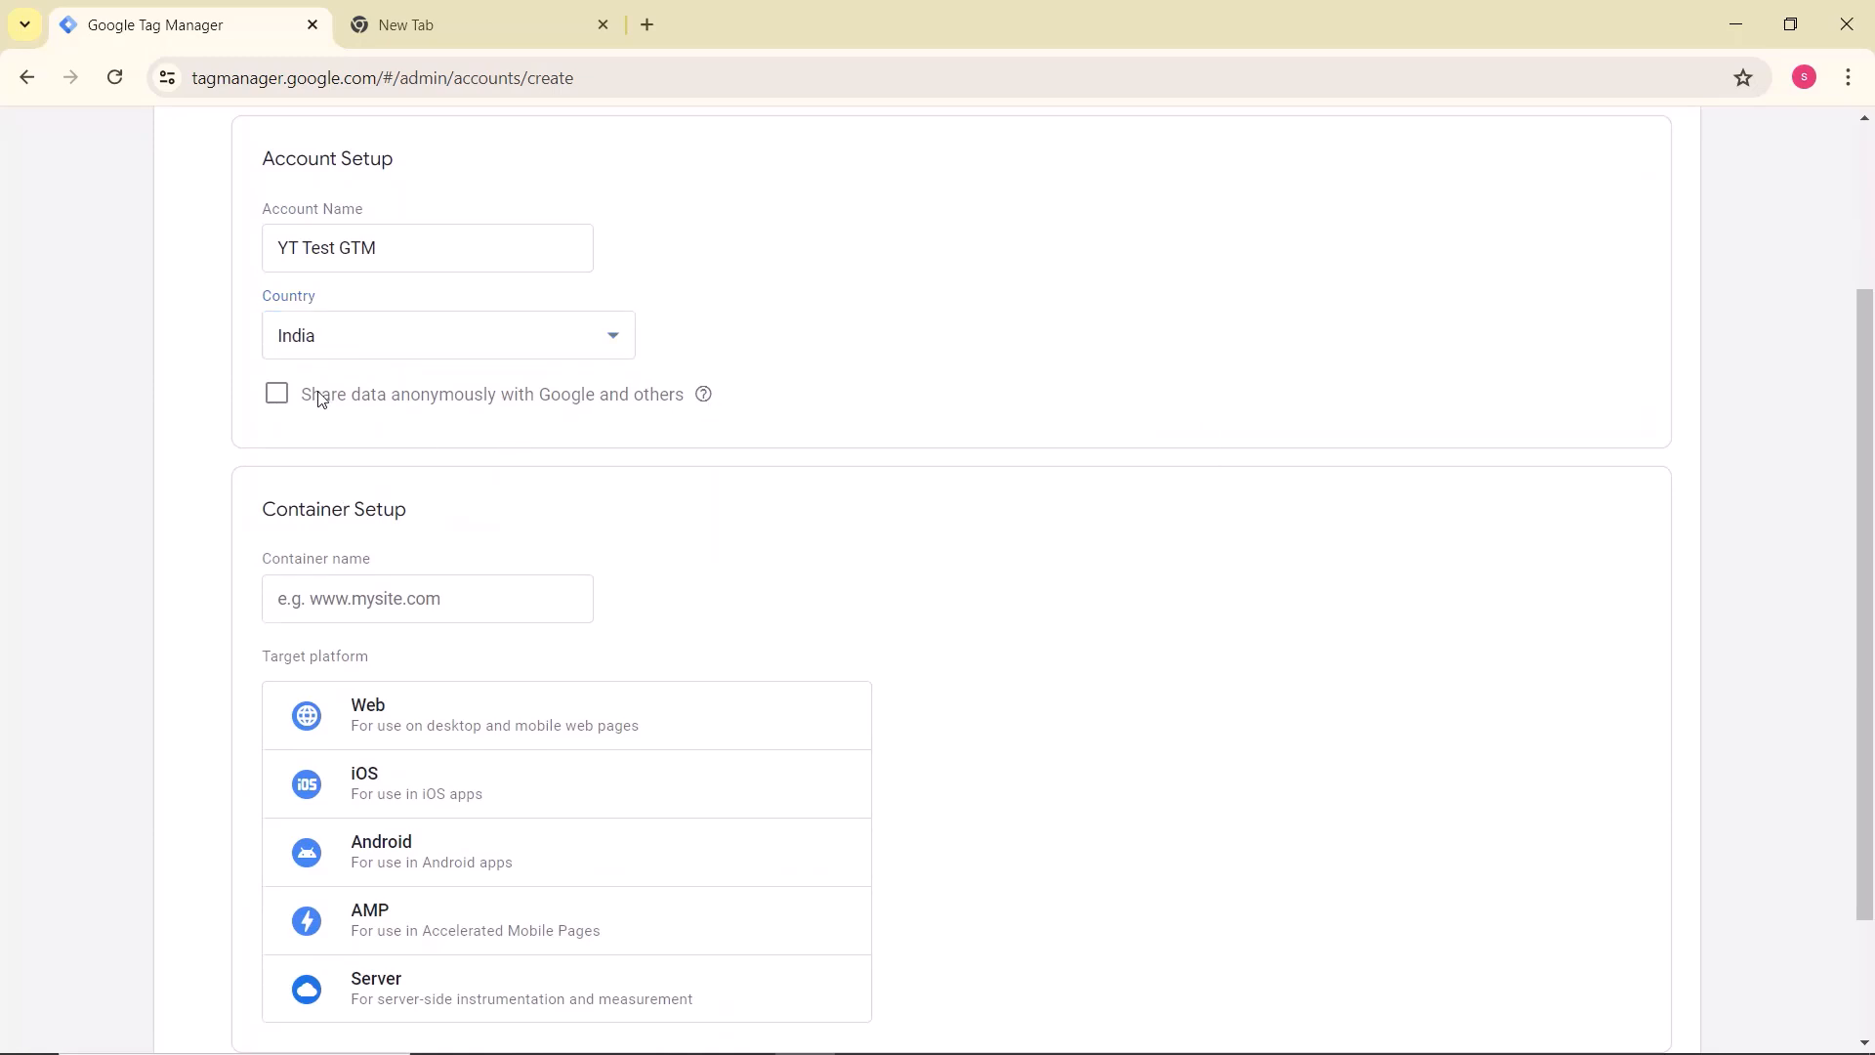
pyautogui.click(279, 395)
pyautogui.click(279, 396)
pyautogui.scroll(-1, 1020, 570)
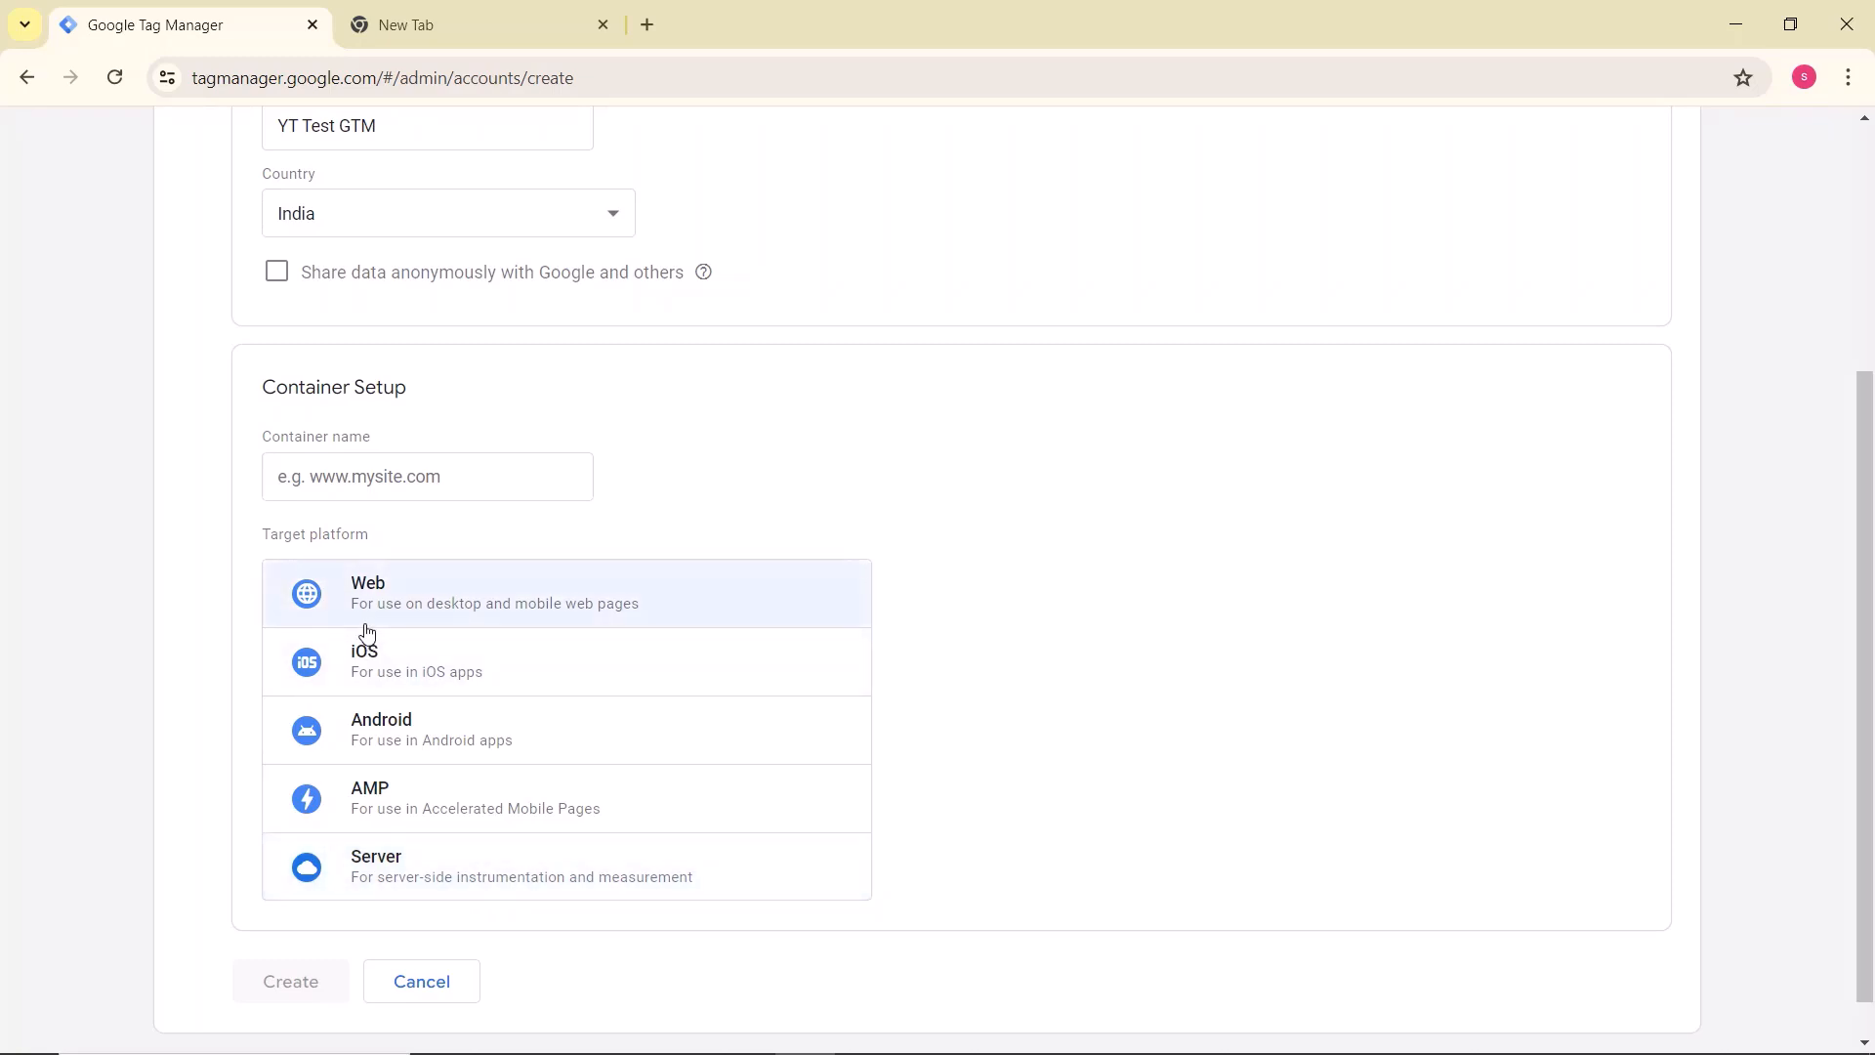
pyautogui.click(417, 598)
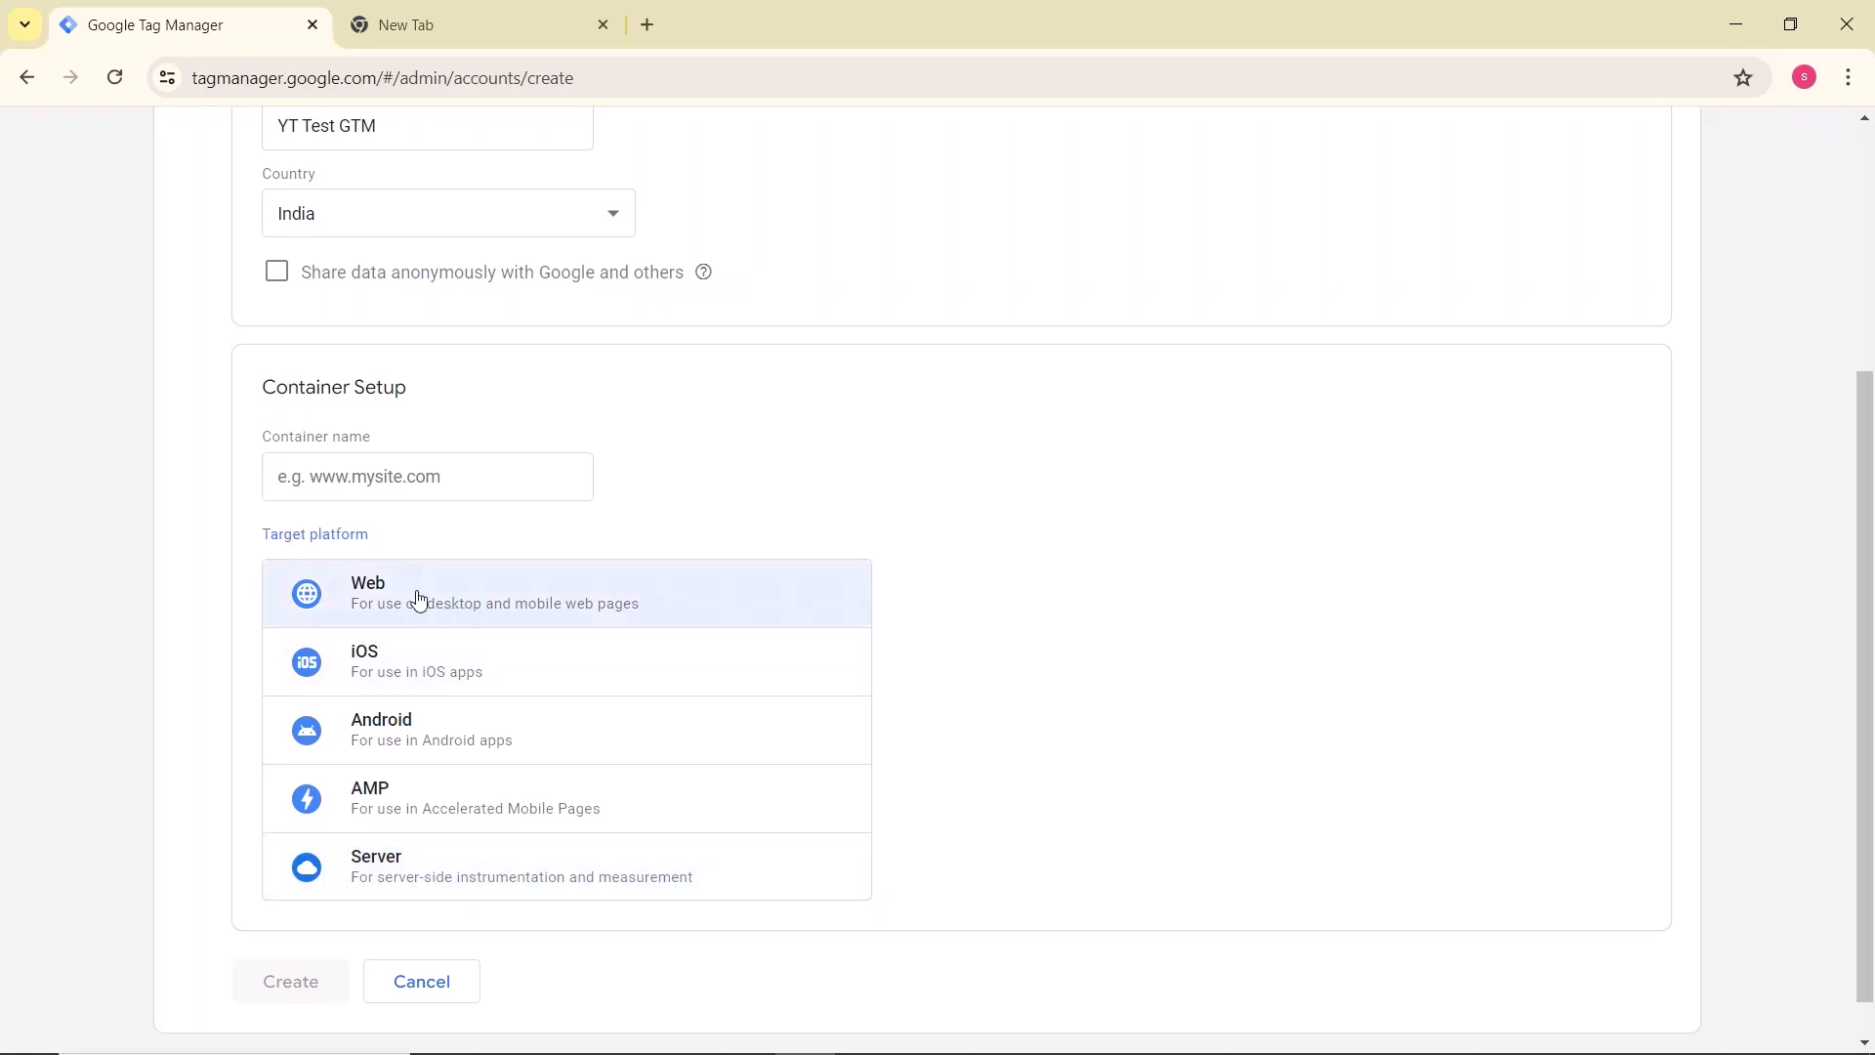
pyautogui.click(372, 474)
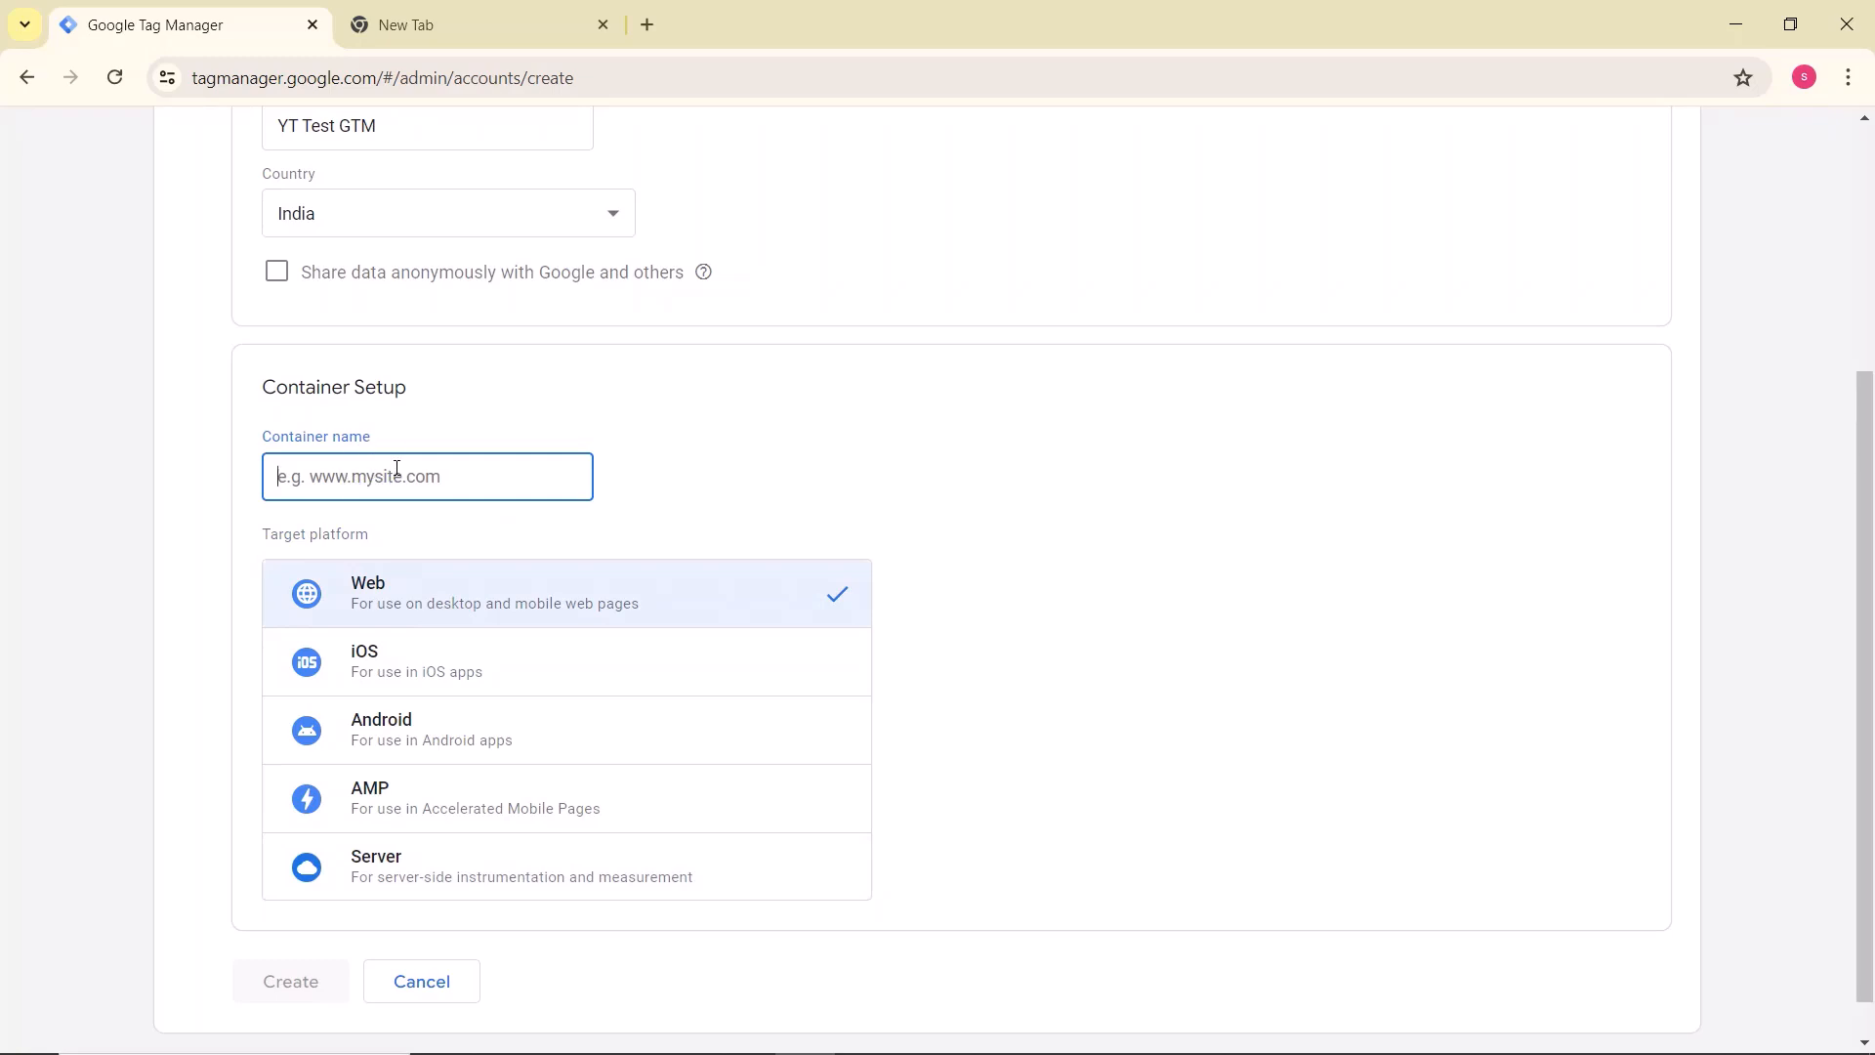
pyautogui.click(451, 27)
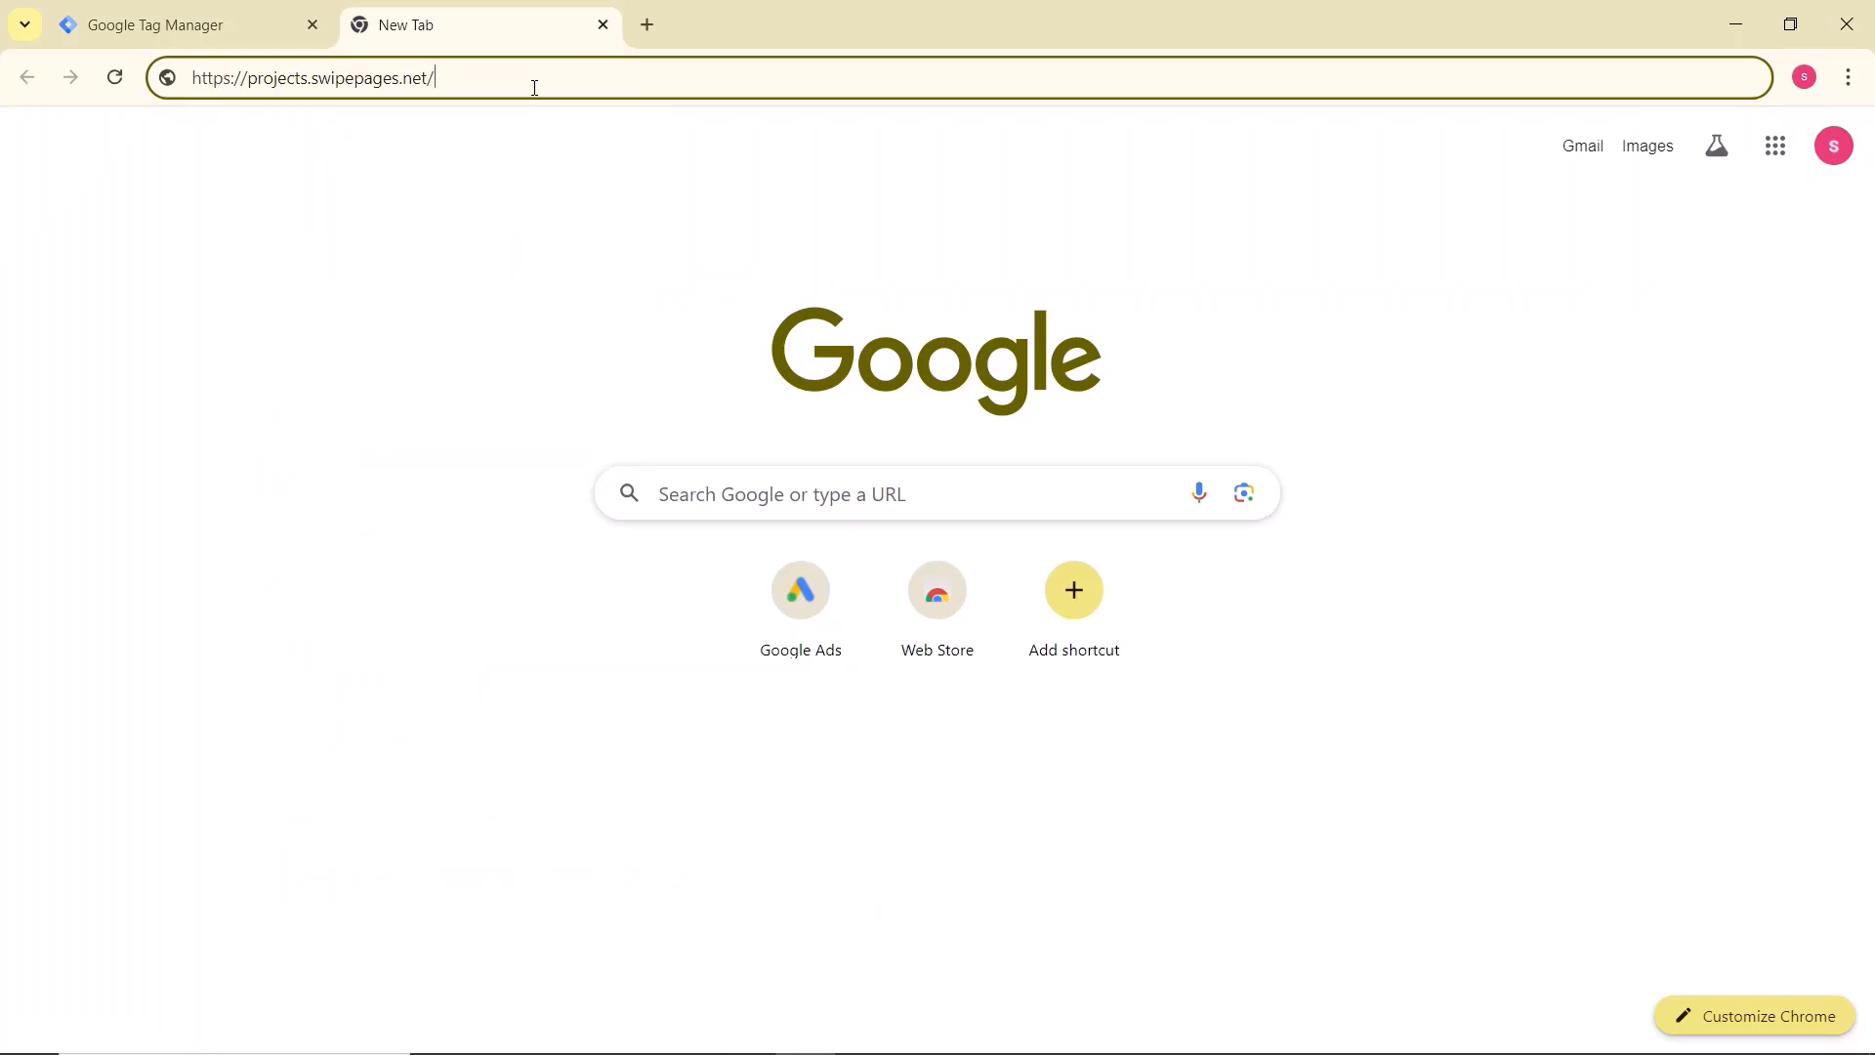
pyautogui.hotkey('ctrl', 'a')
pyautogui.hotkey('ctrl', 'c')
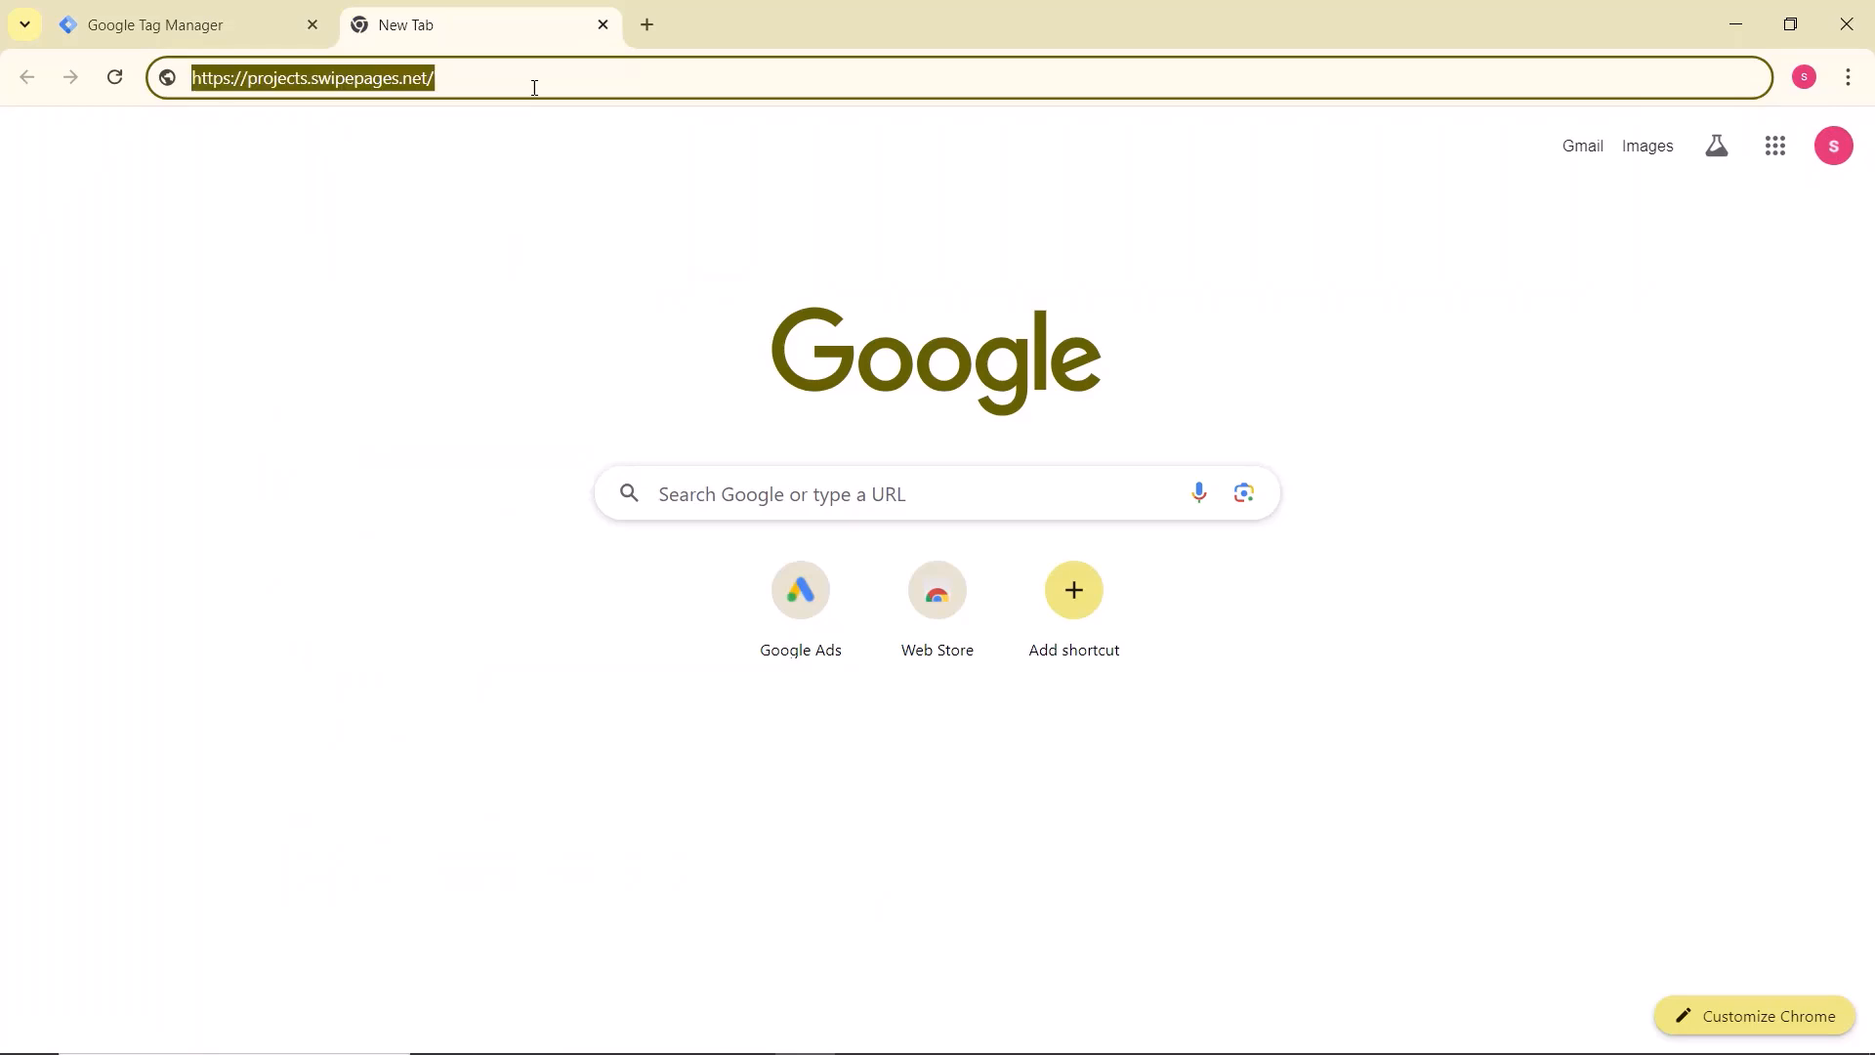
pyautogui.click(162, 29)
pyautogui.click(430, 474)
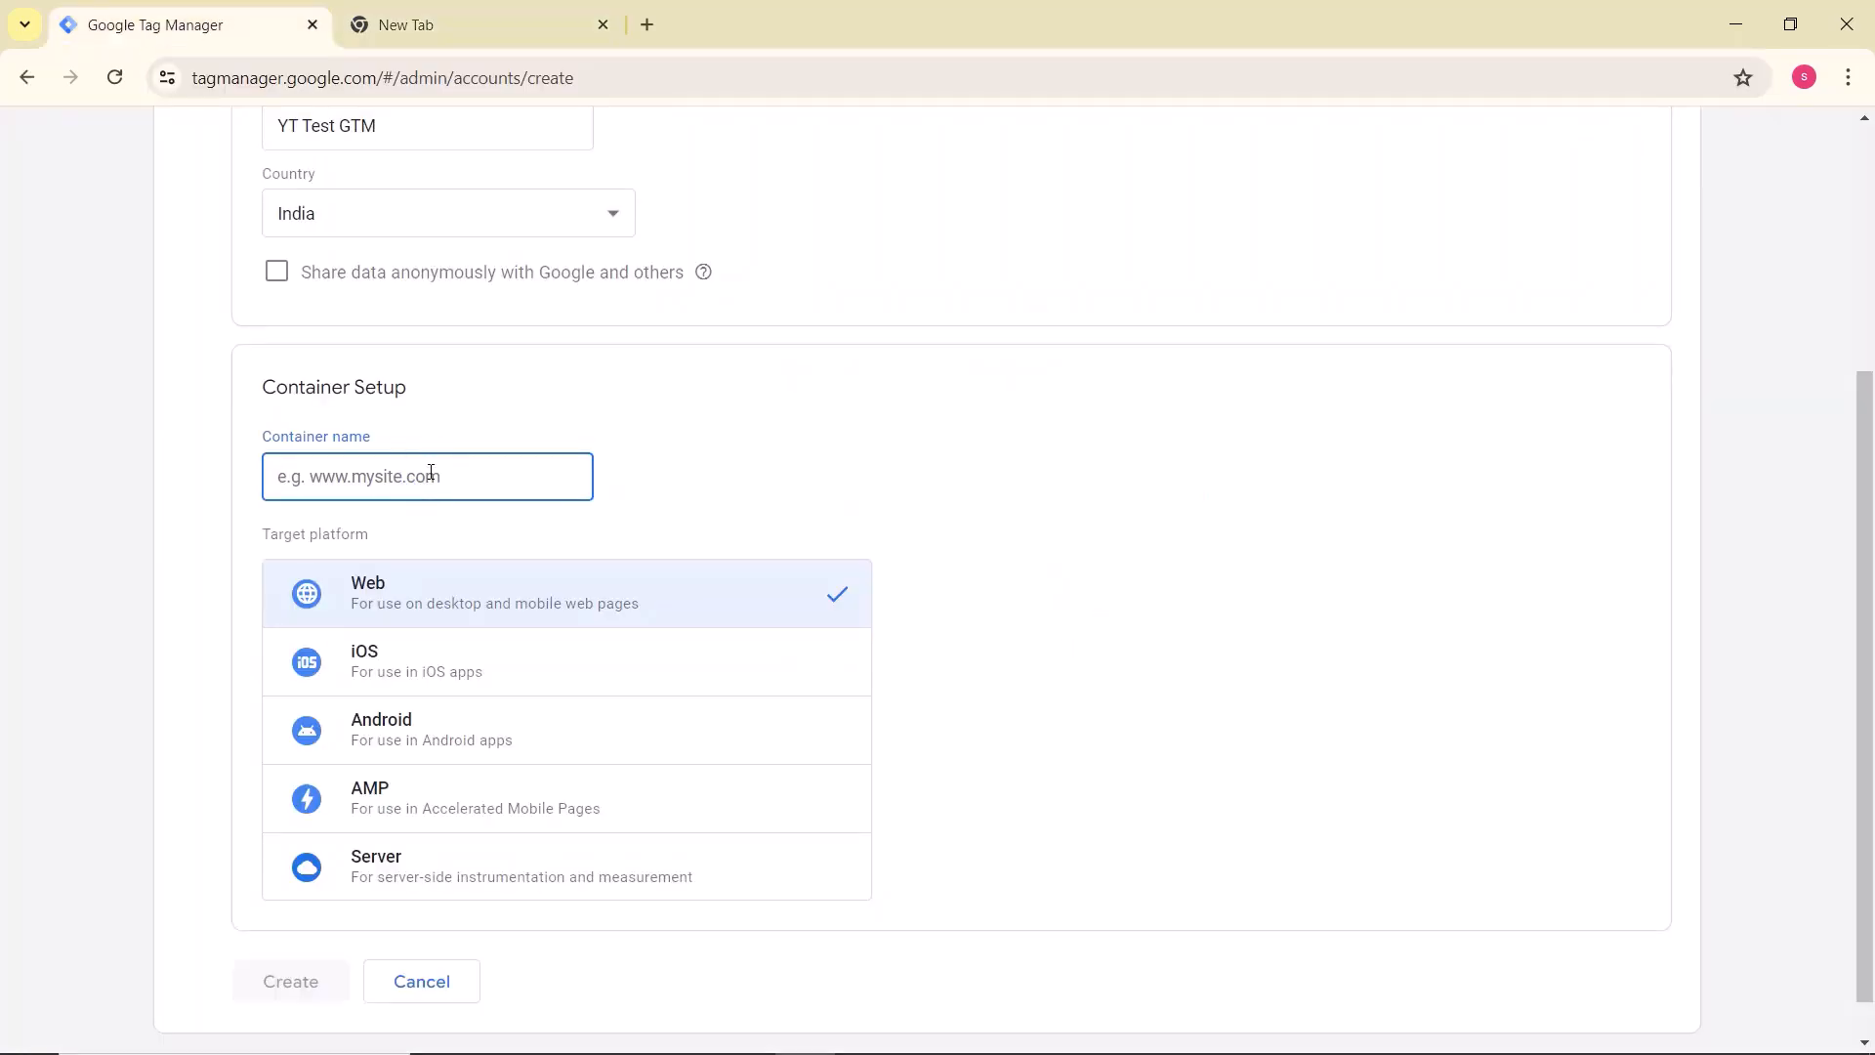
pyautogui.hotkey('ctrl', 'v')
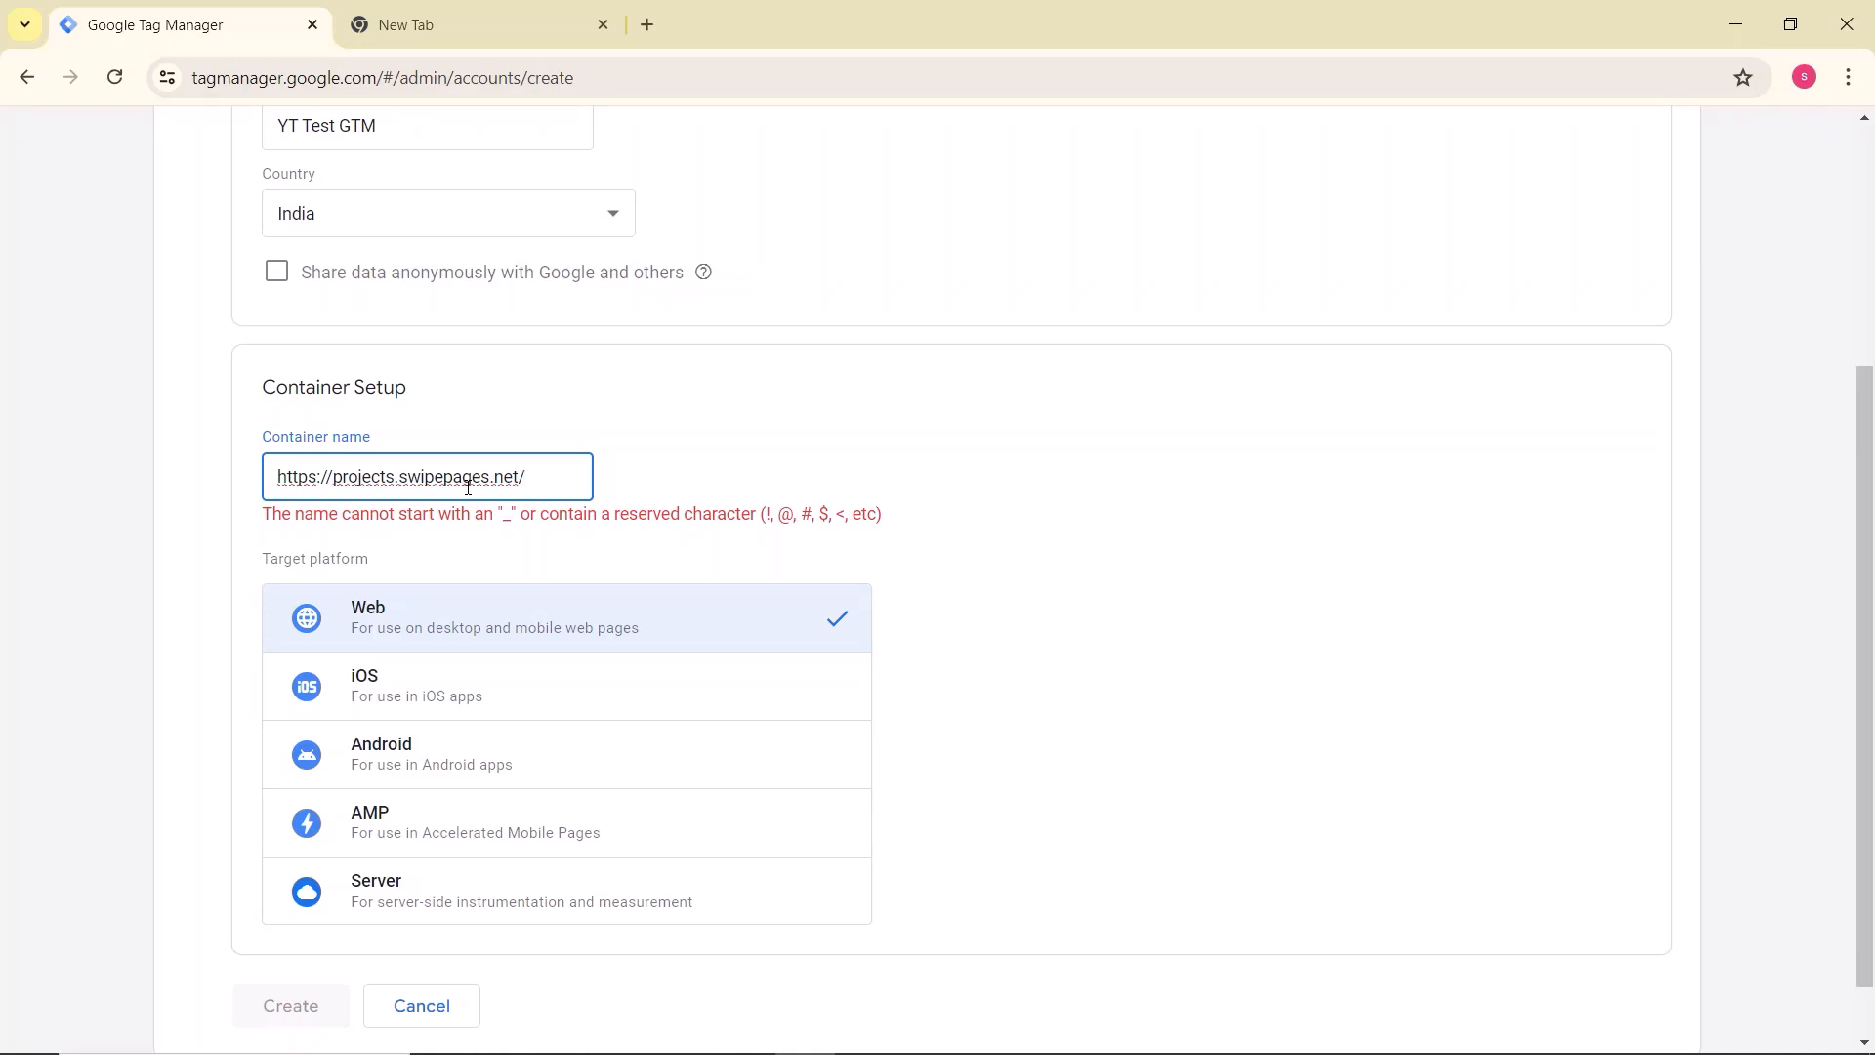
pyautogui.click(336, 477)
pyautogui.press('BackSpace')
pyautogui.press('BackSpace')
pyautogui.press('BackSpace')
pyautogui.press('BackSpace')
pyautogui.press('BackSpace')
pyautogui.press('BackSpace')
pyautogui.press('BackSpace')
pyautogui.press('BackSpace')
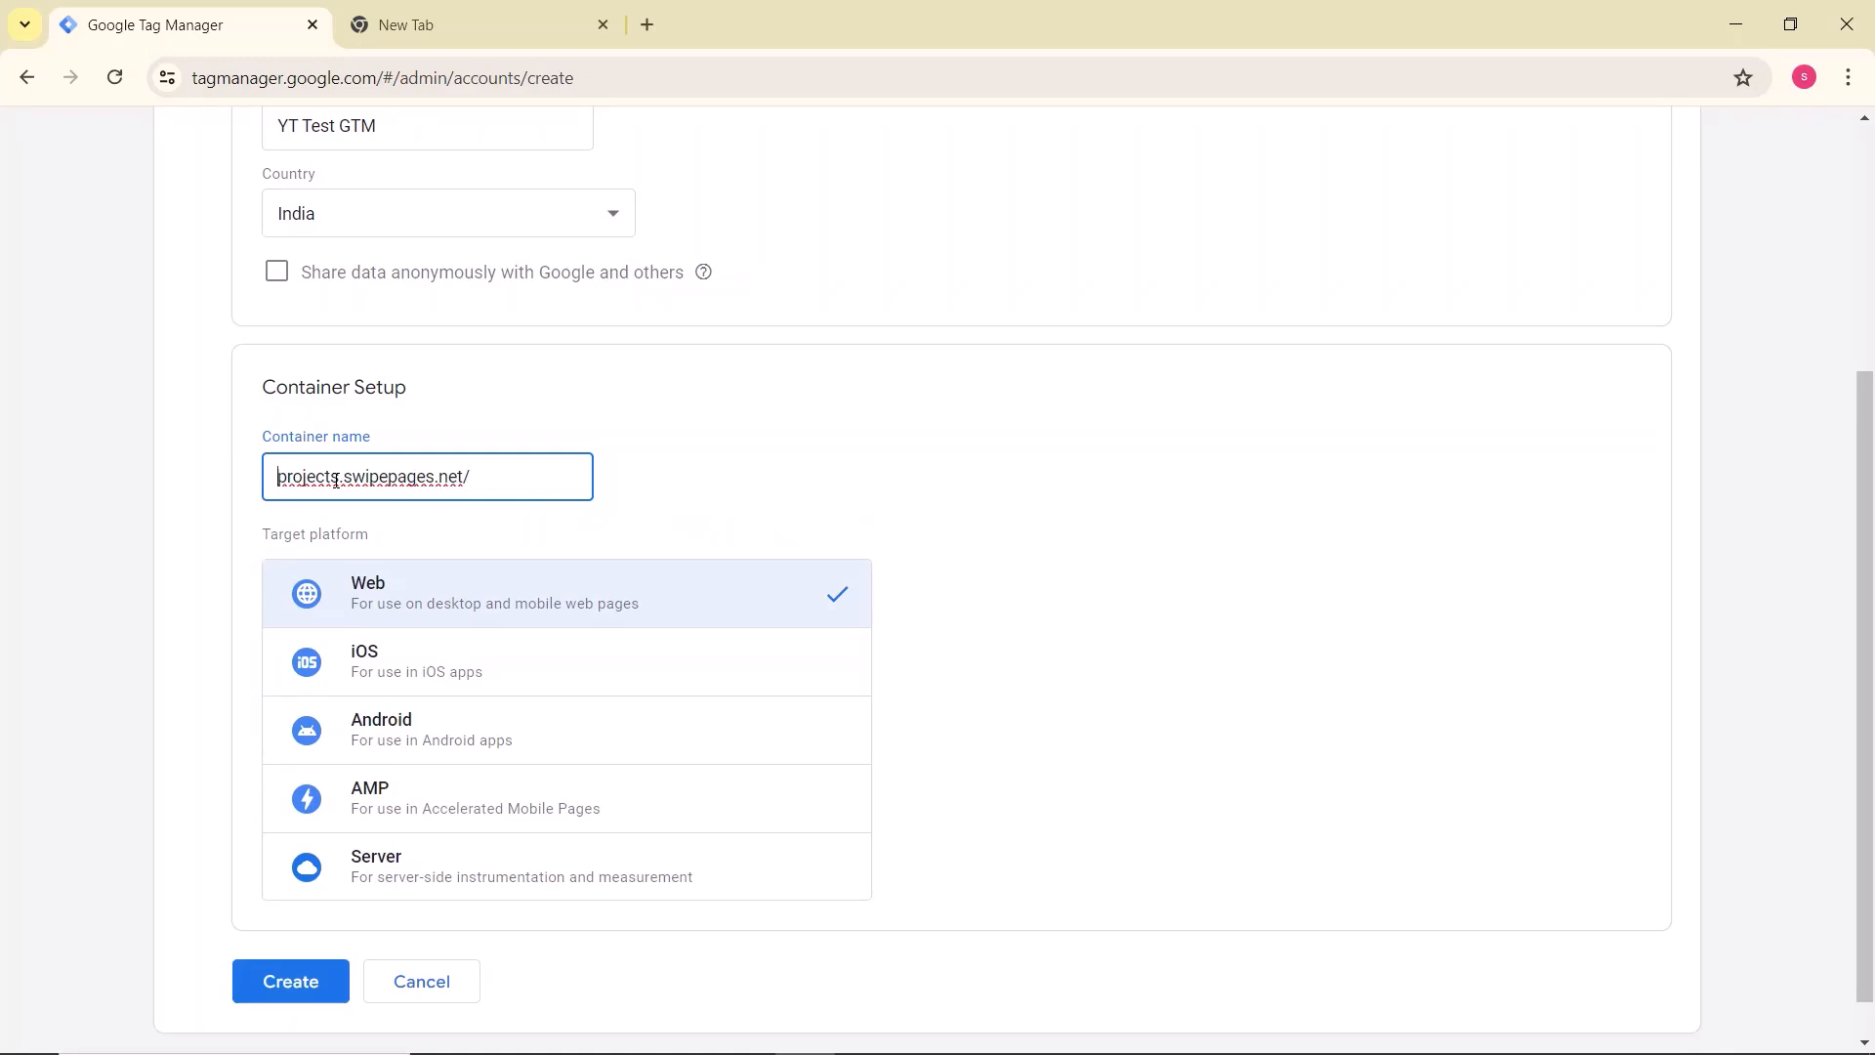
pyautogui.write('www')
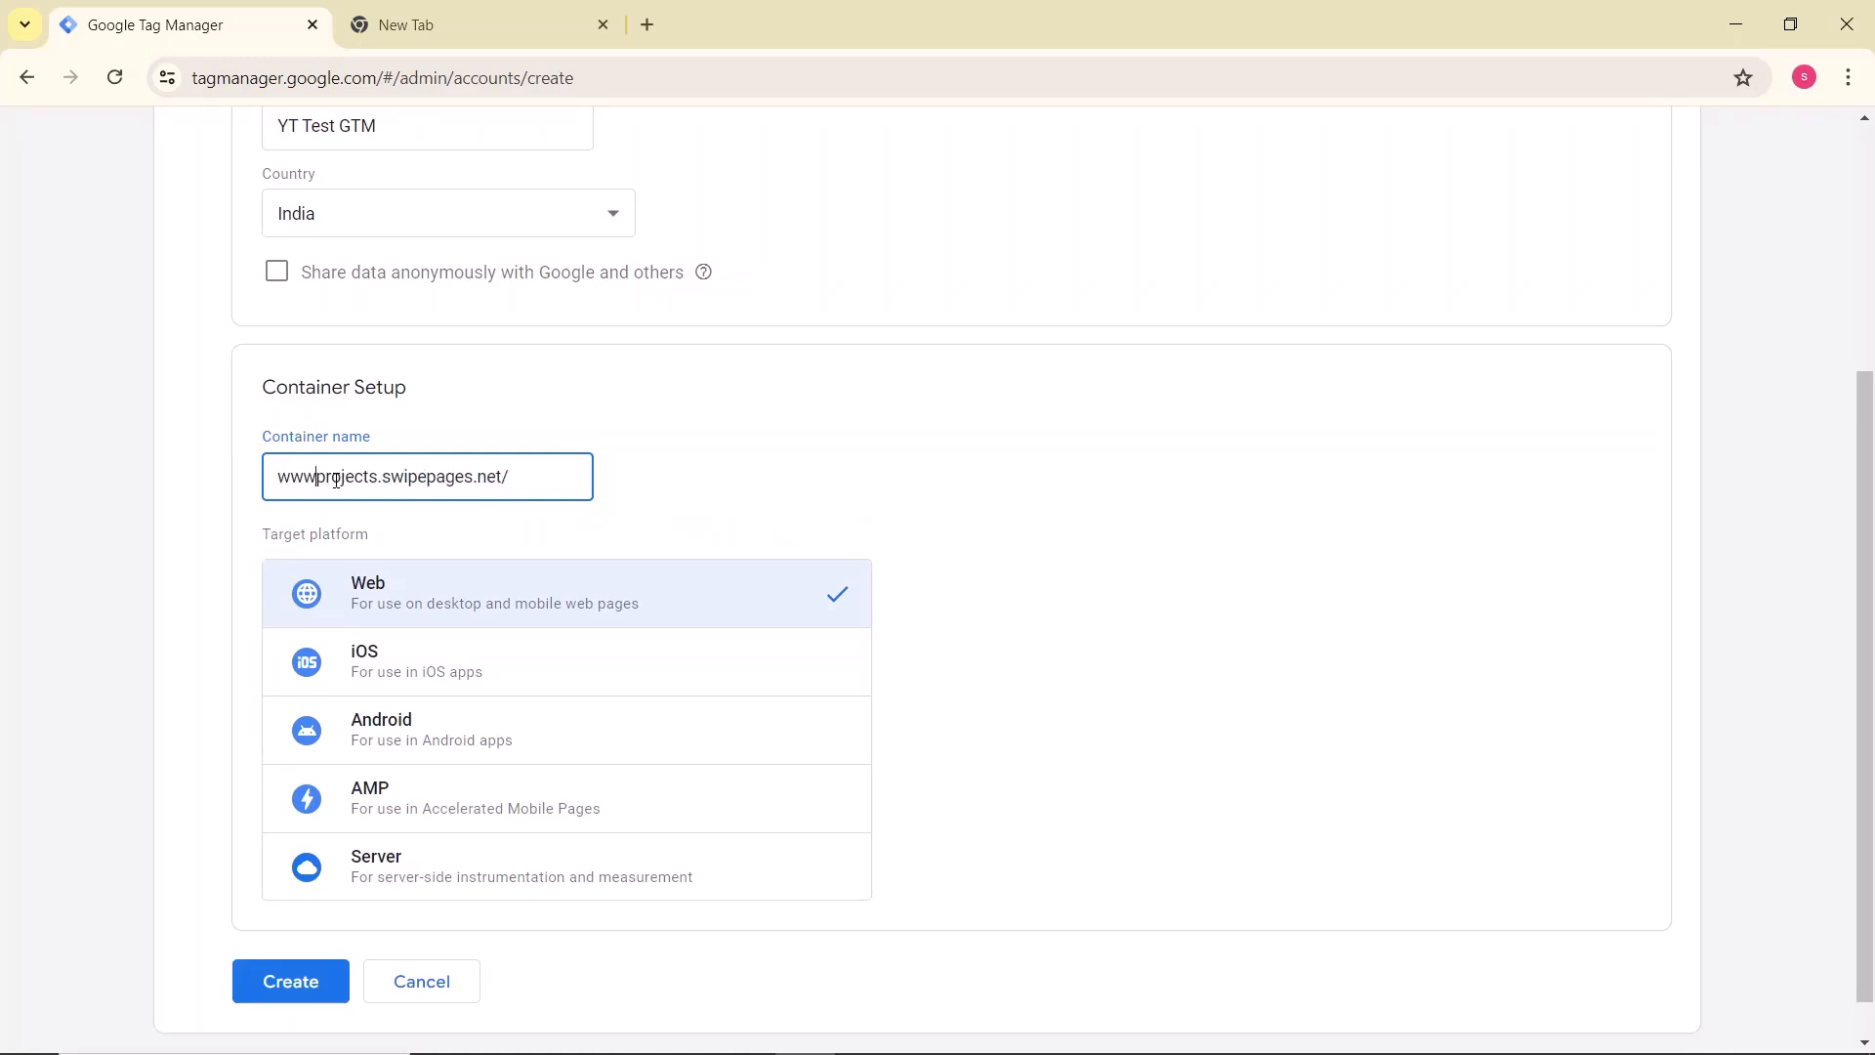
pyautogui.write('.')
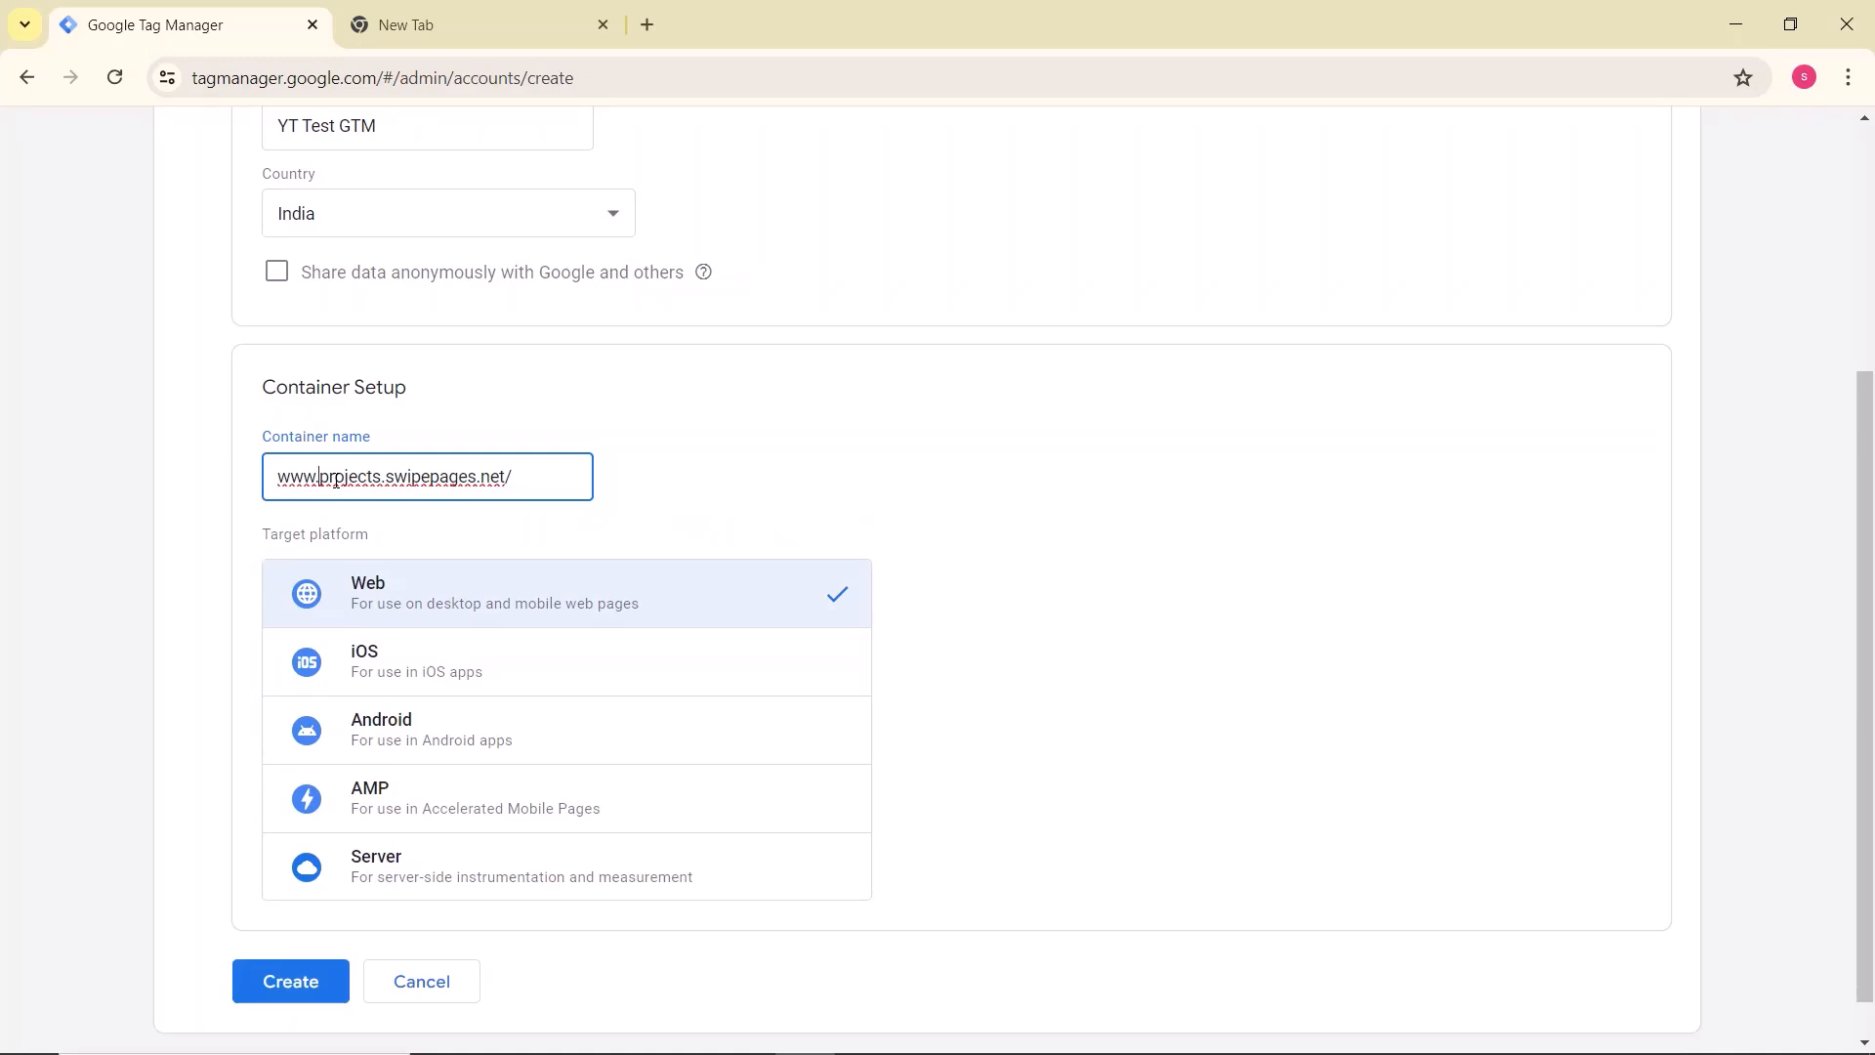
pyautogui.press('BackSpace')
pyautogui.press('BackSpace')
pyautogui.press('BackSpace')
pyautogui.press('BackSpace')
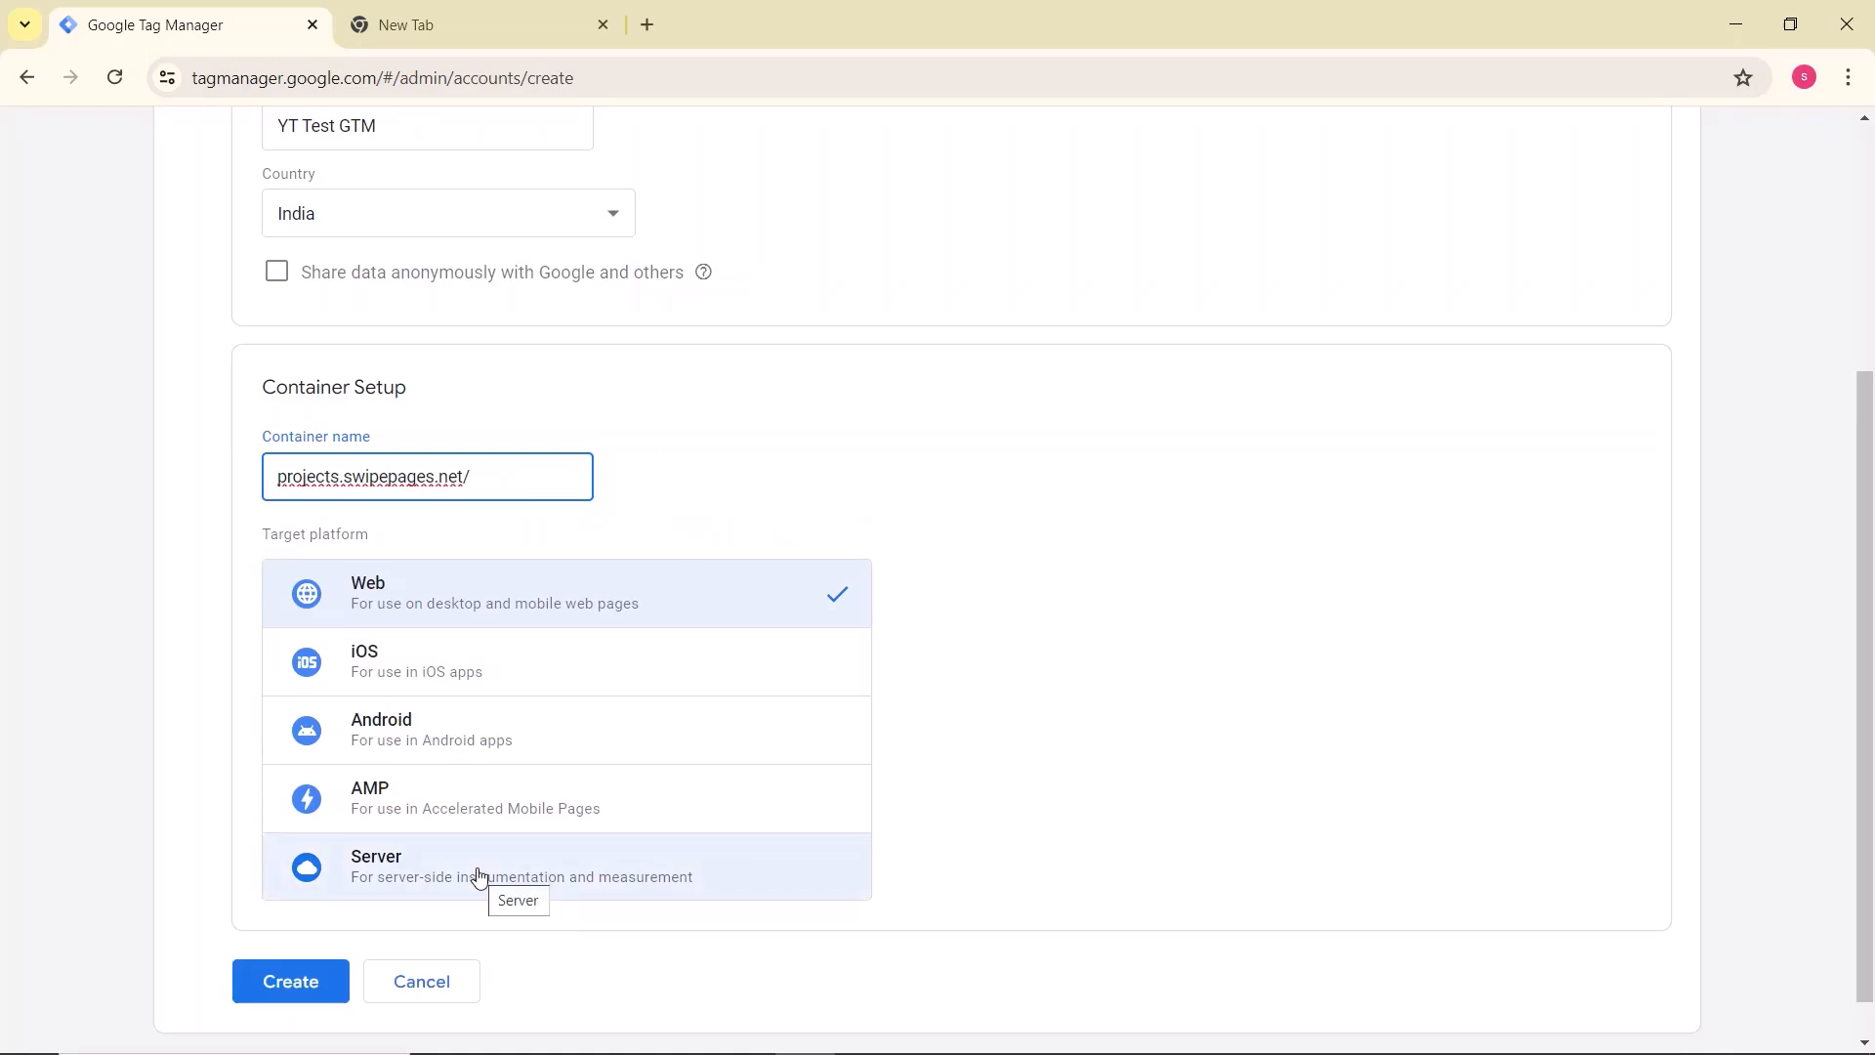
# Step: Create the account and accept both the Terms of Service Agreement and the GDPR Data Processing Terms
pyautogui.click(301, 980)
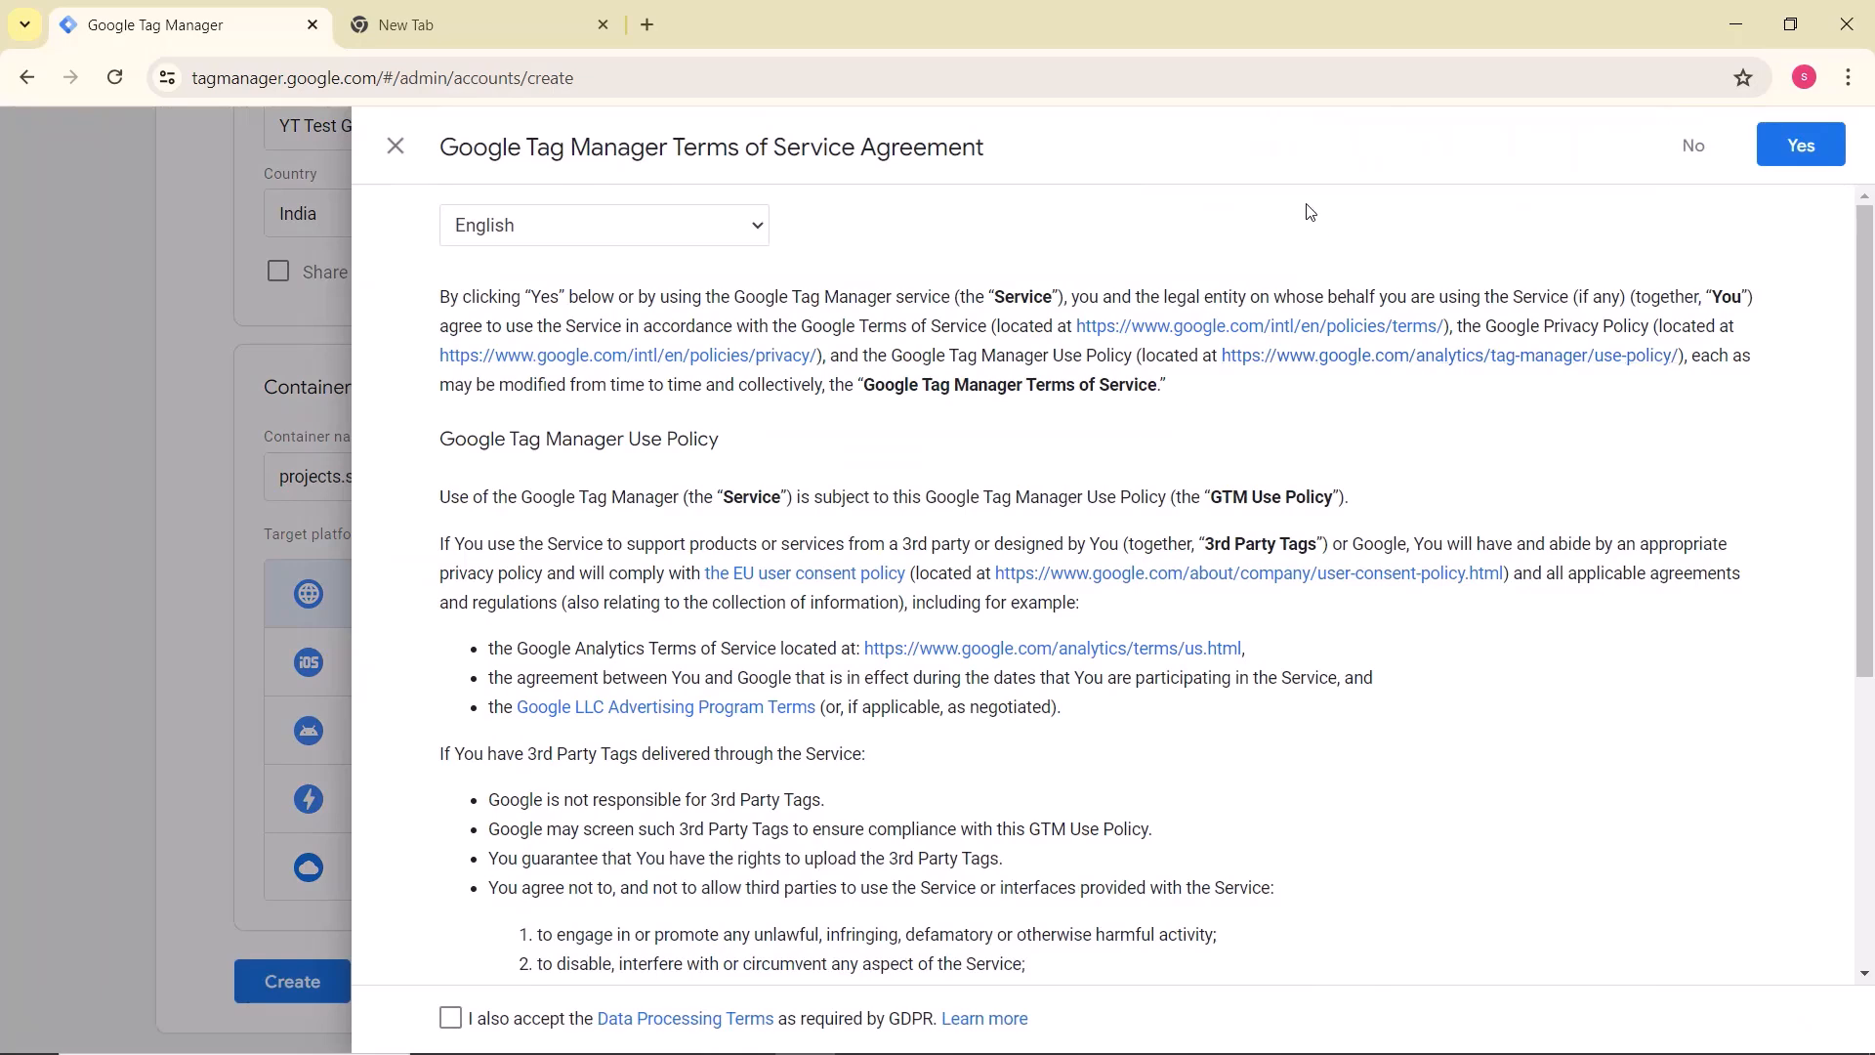
pyautogui.scroll(-5, 919, 421)
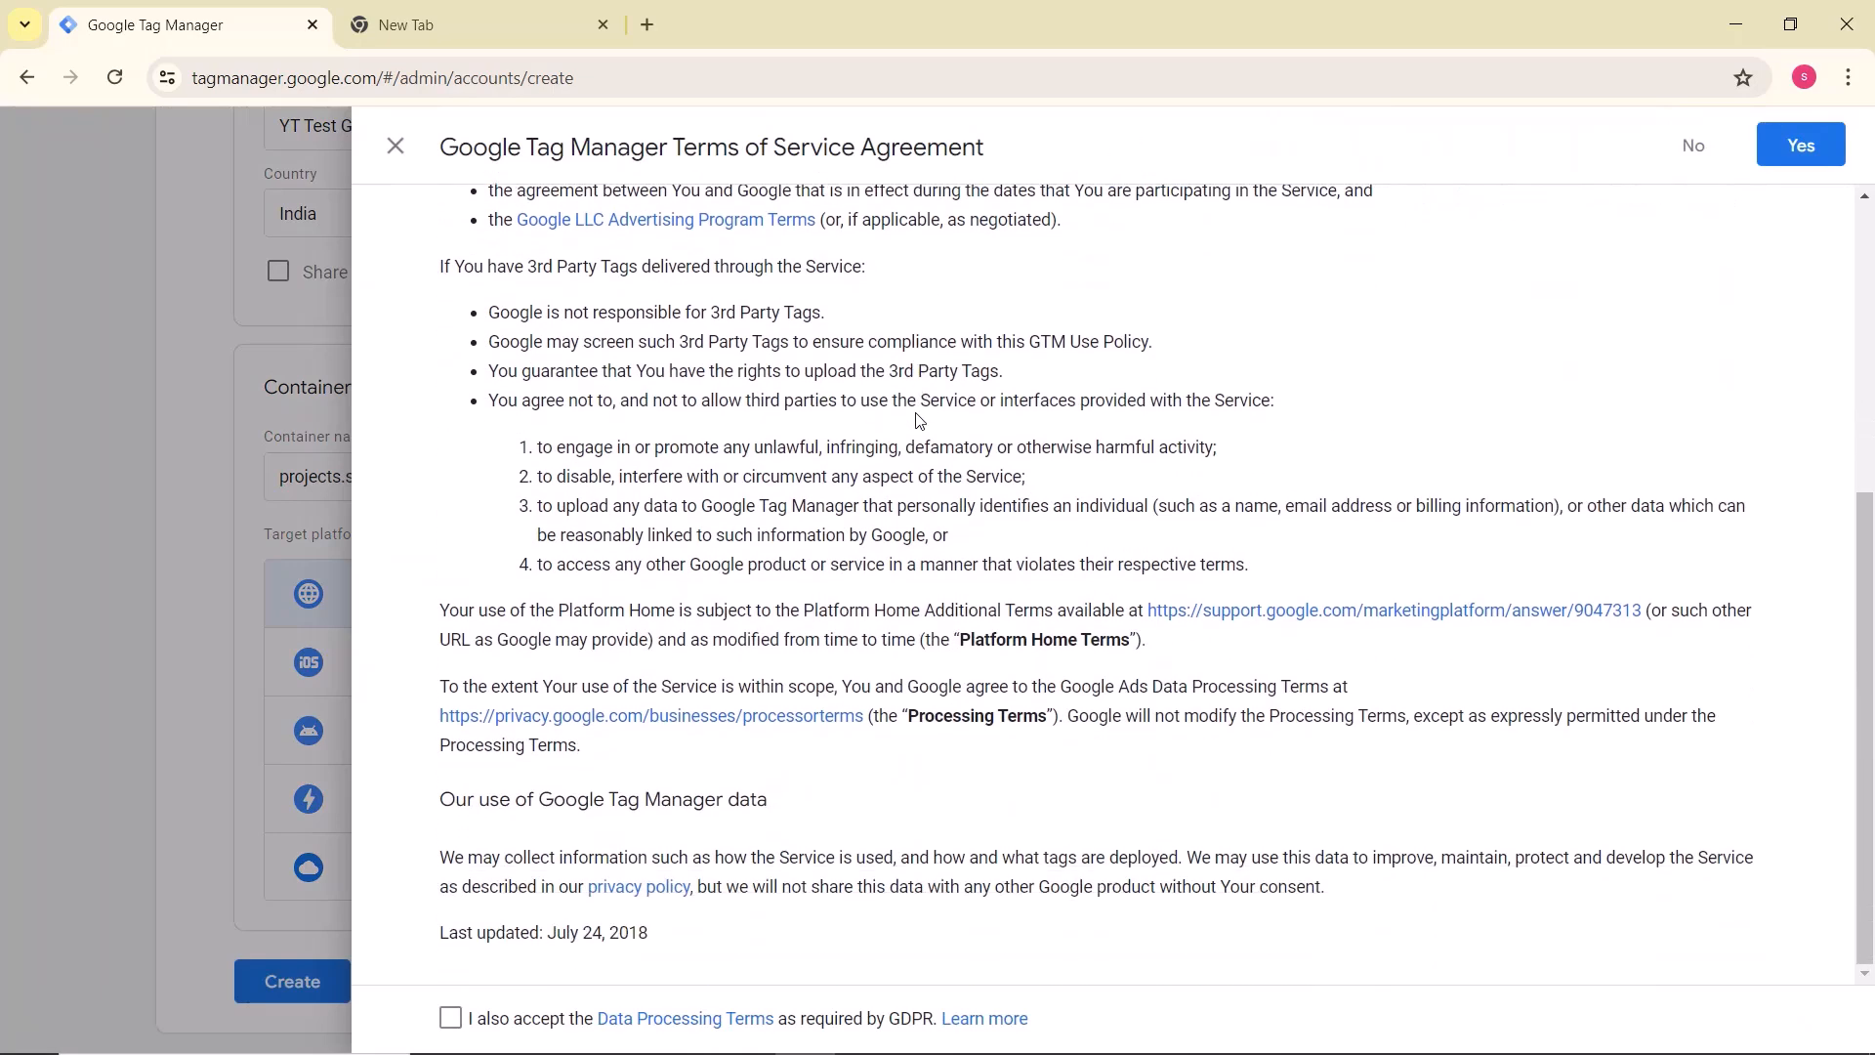
pyautogui.click(450, 1022)
pyautogui.scroll(5, 1367, 767)
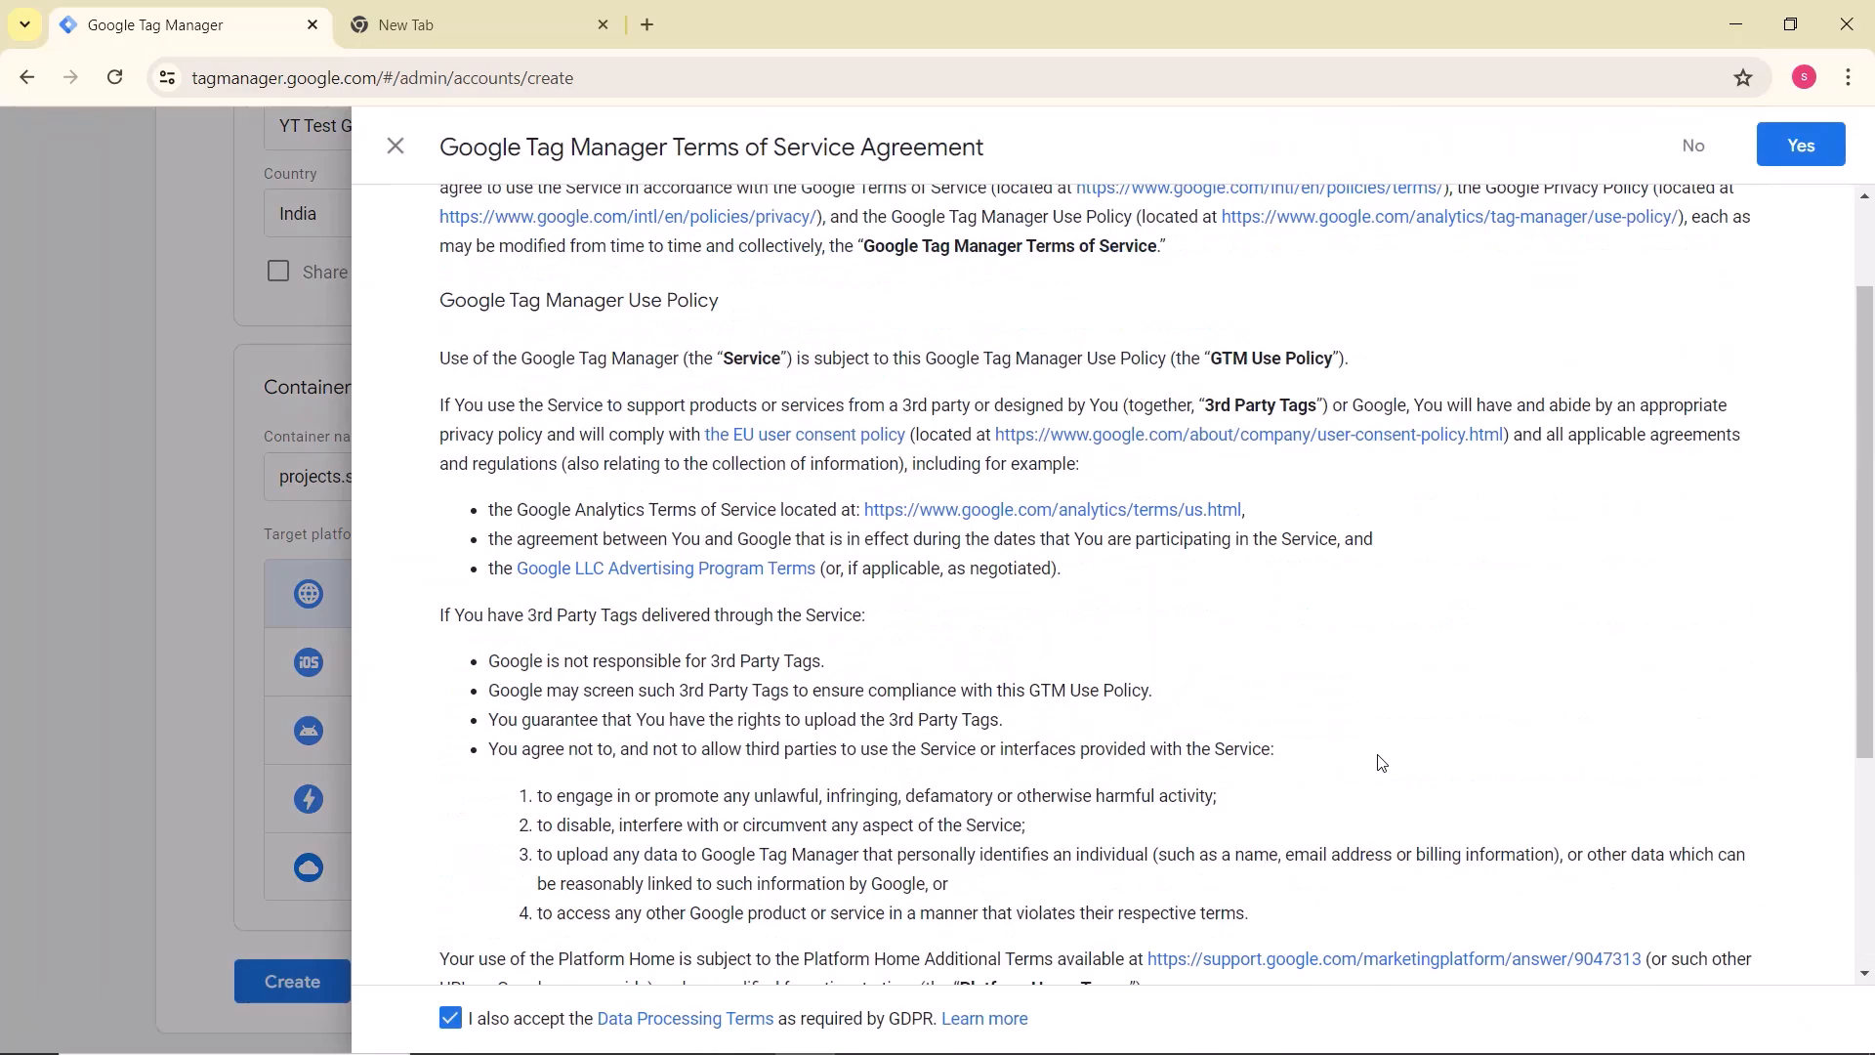
pyautogui.click(1797, 148)
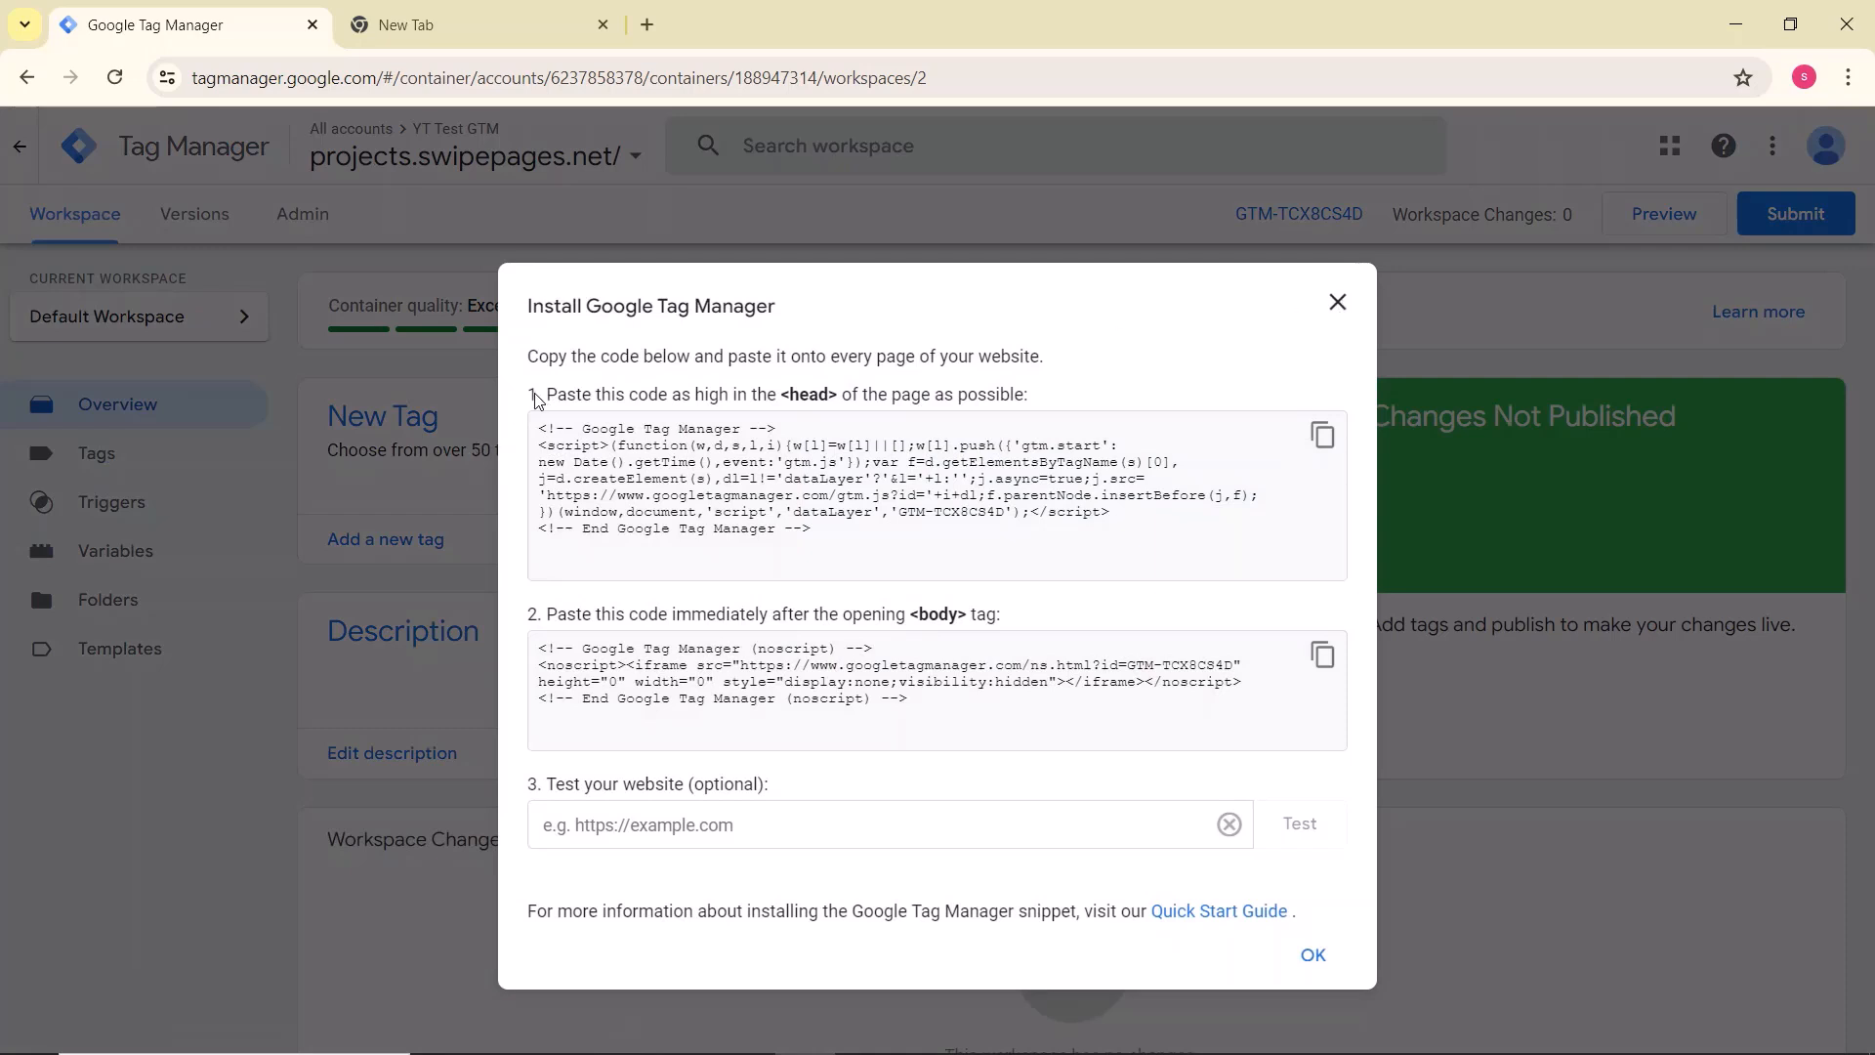
# Step: Review the instruction for the head installation code, reopen the installation snippets through the container ID, and close them
pyautogui.moveTo(526, 395); pyautogui.dragTo(1045, 394)
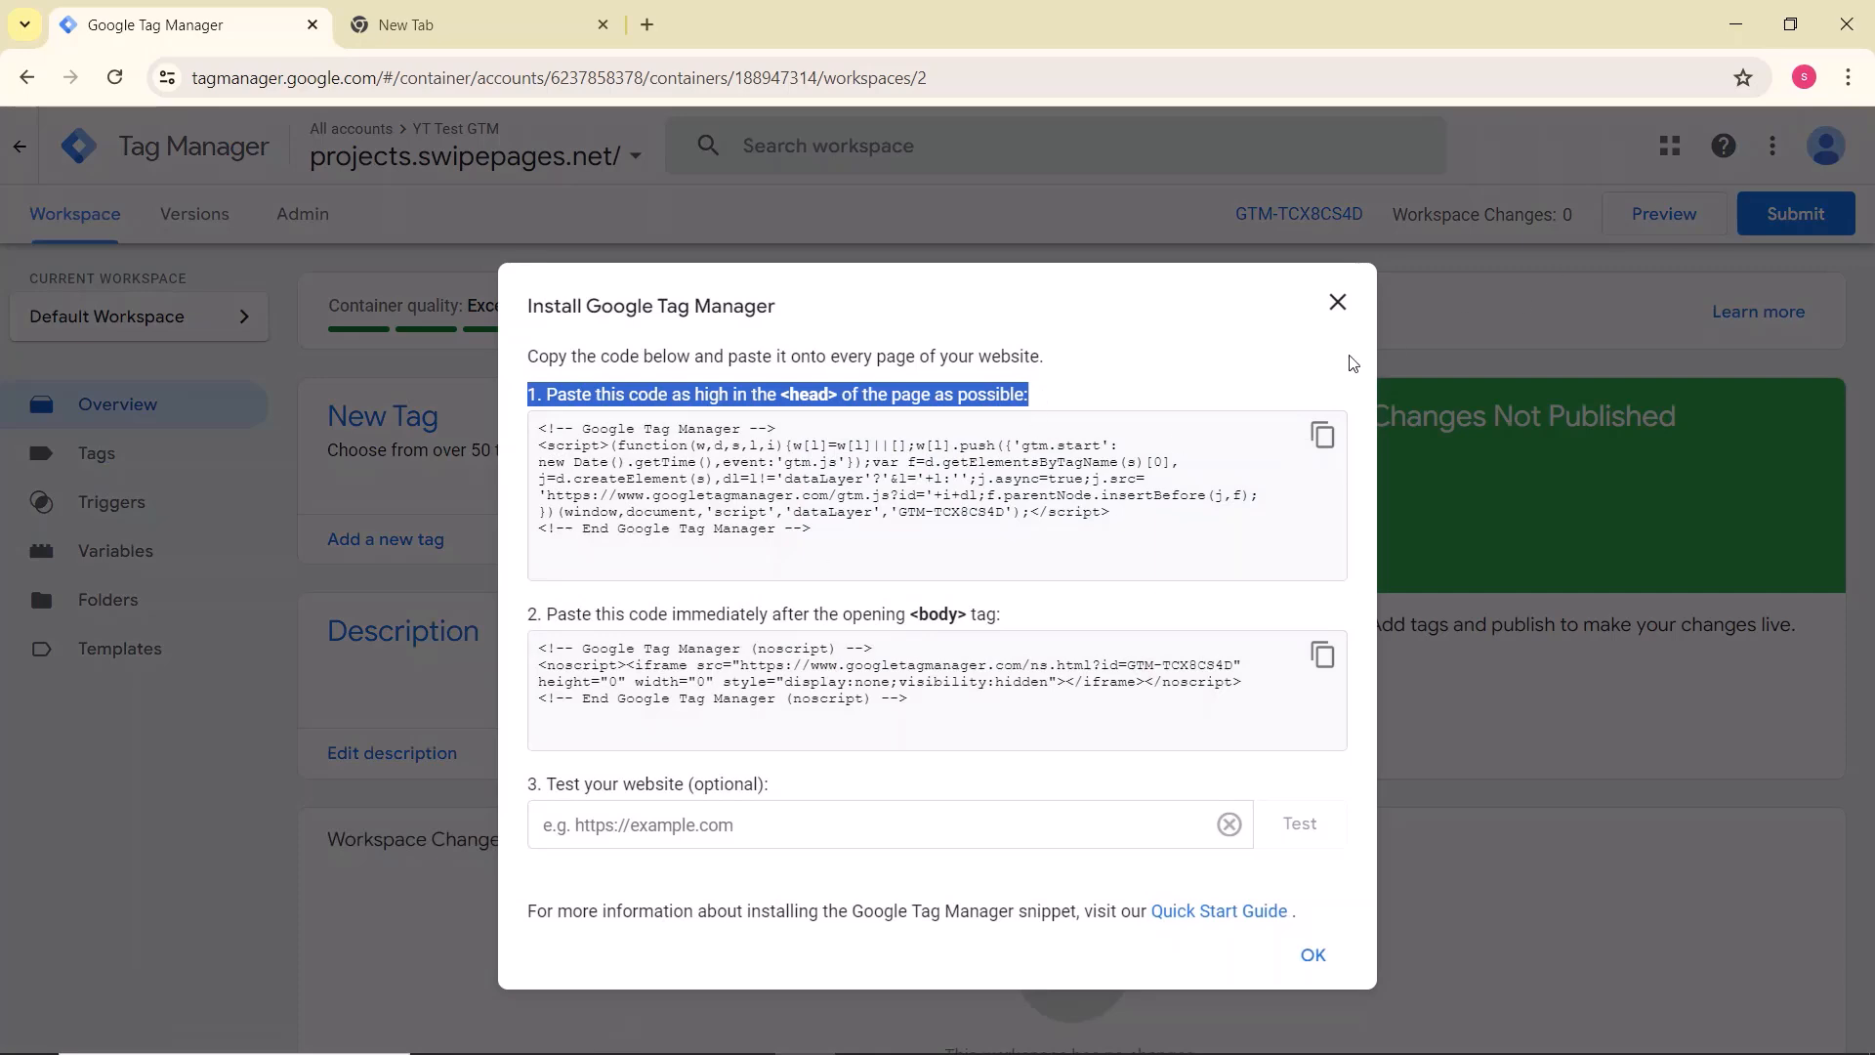
pyautogui.click(1337, 302)
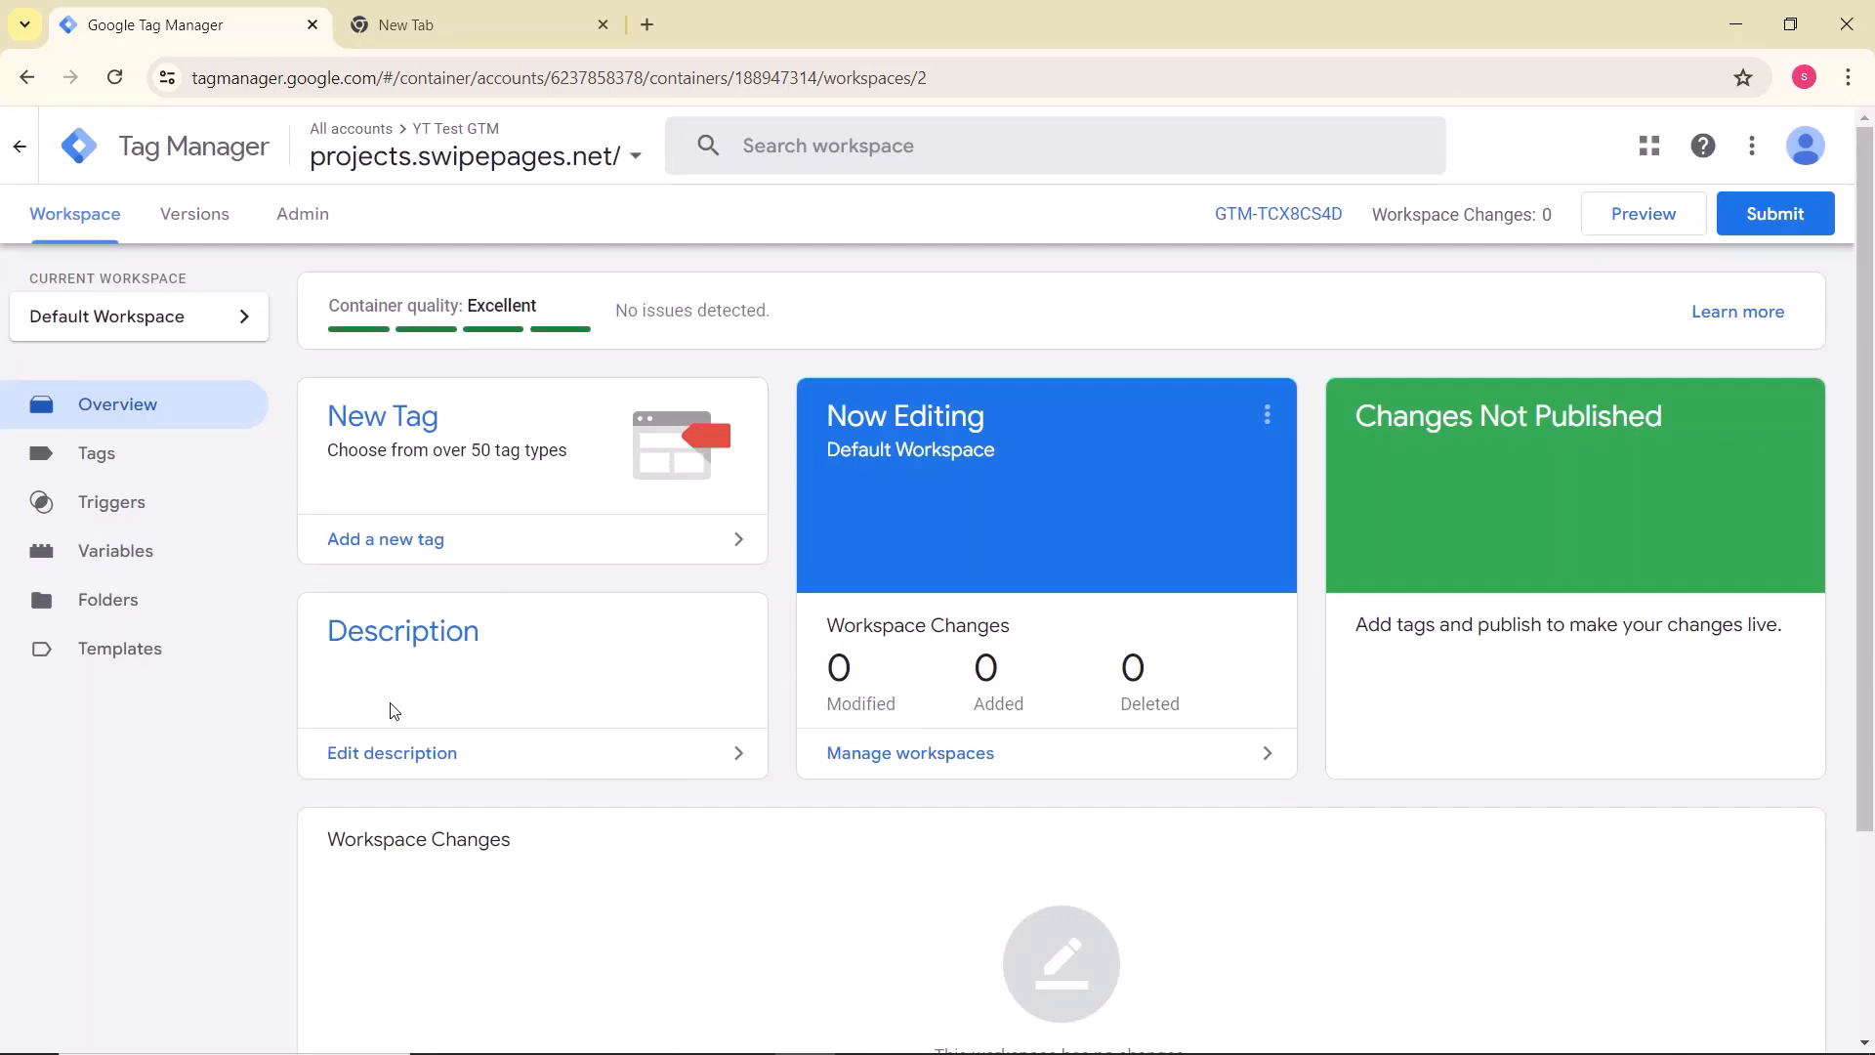
pyautogui.click(1279, 223)
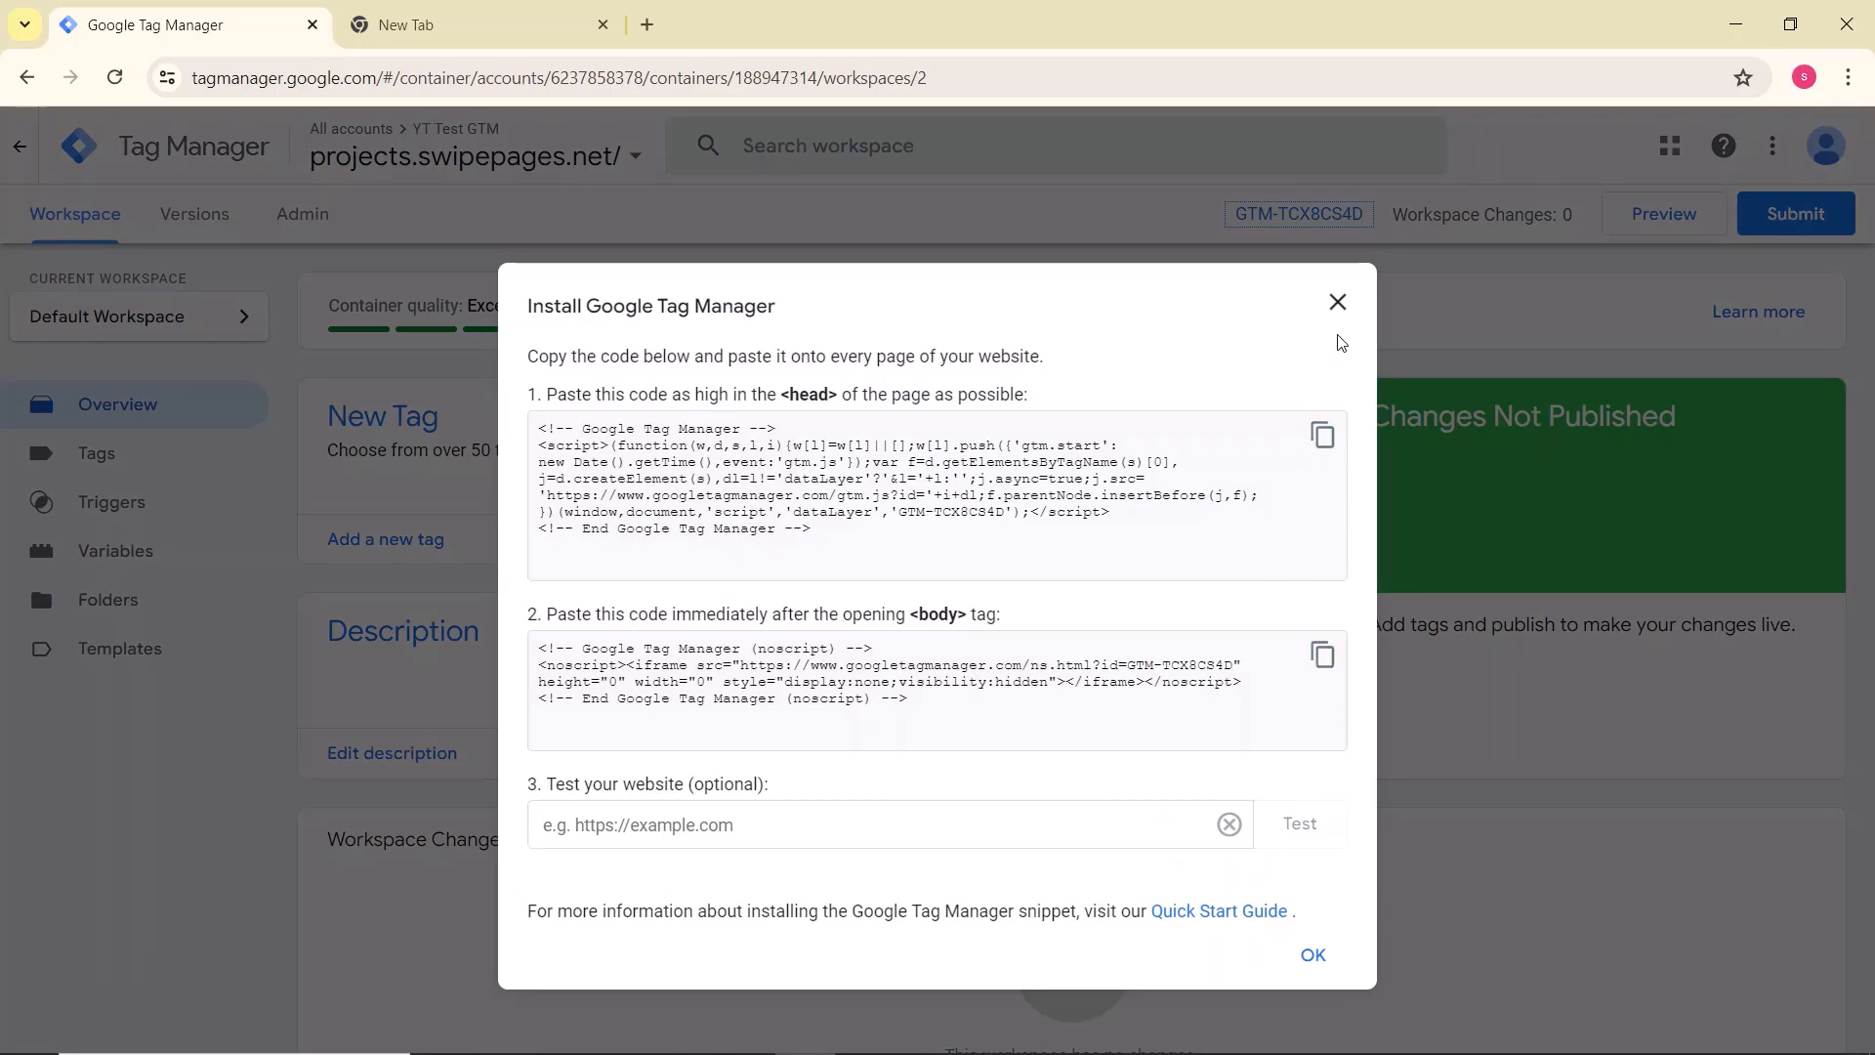
pyautogui.click(1337, 303)
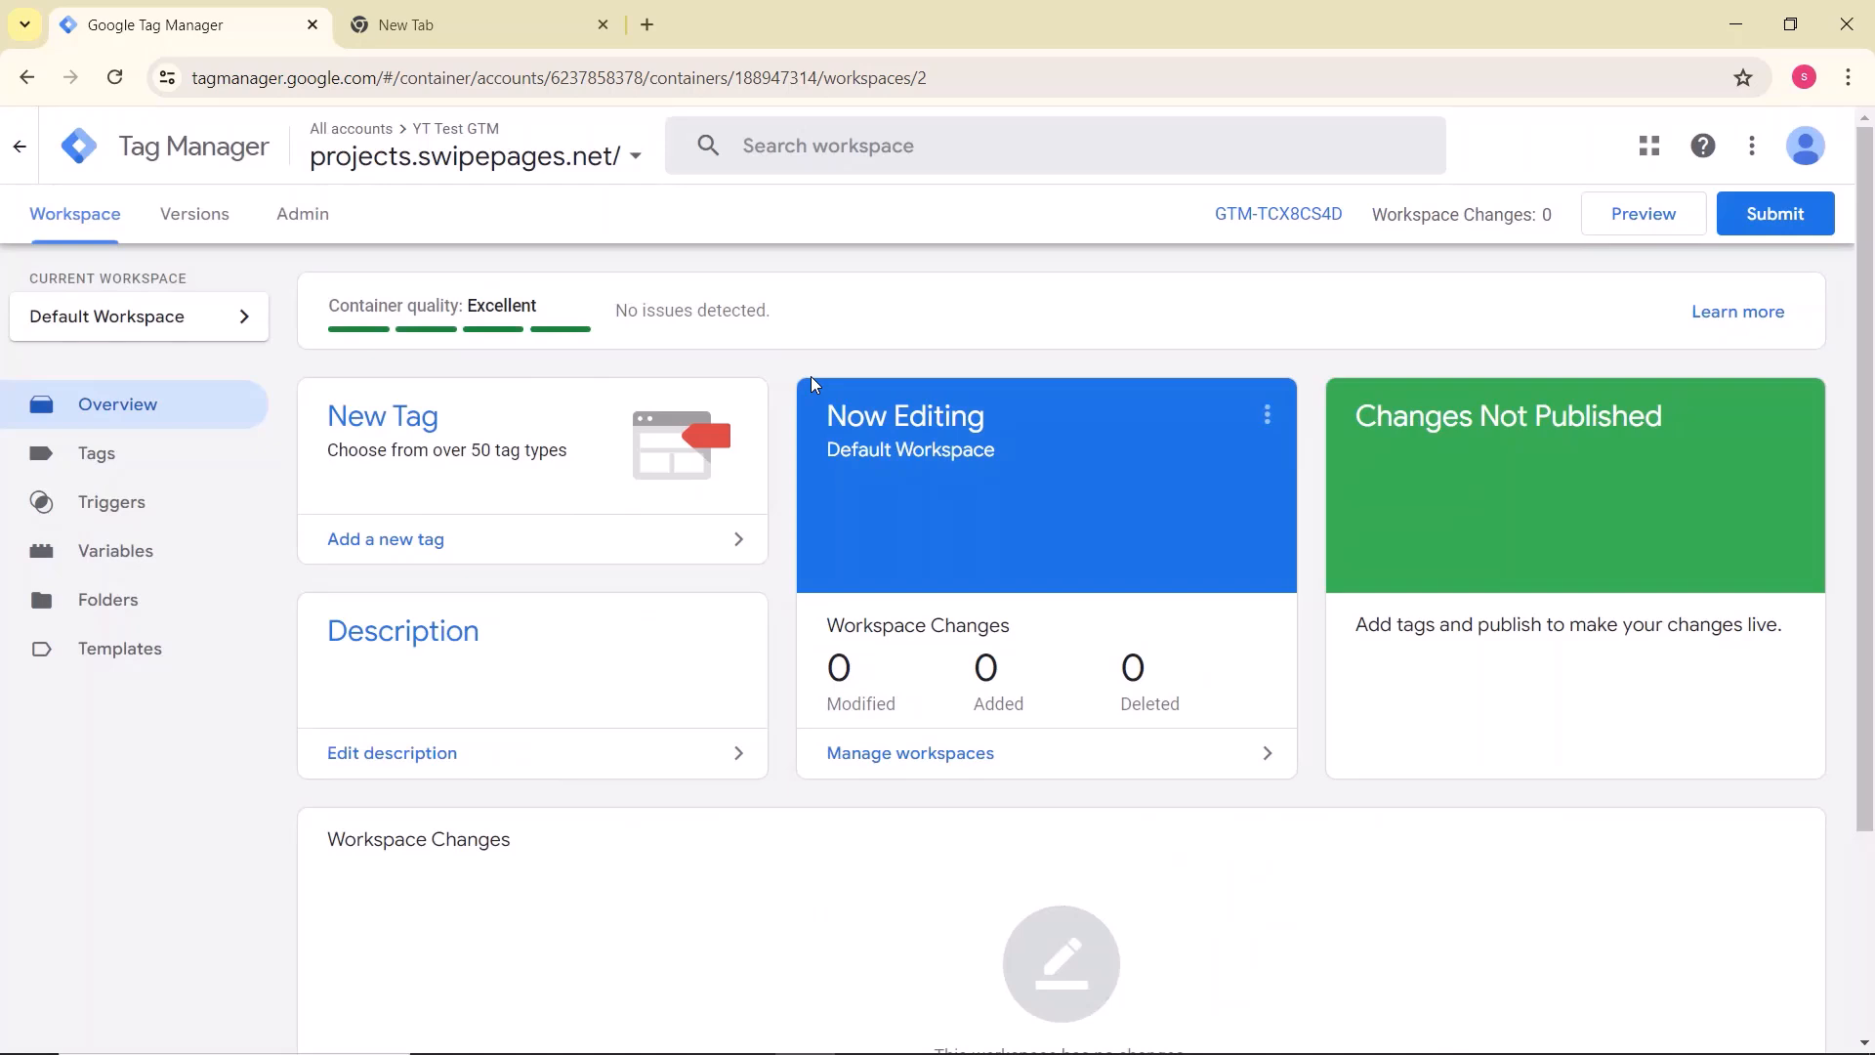